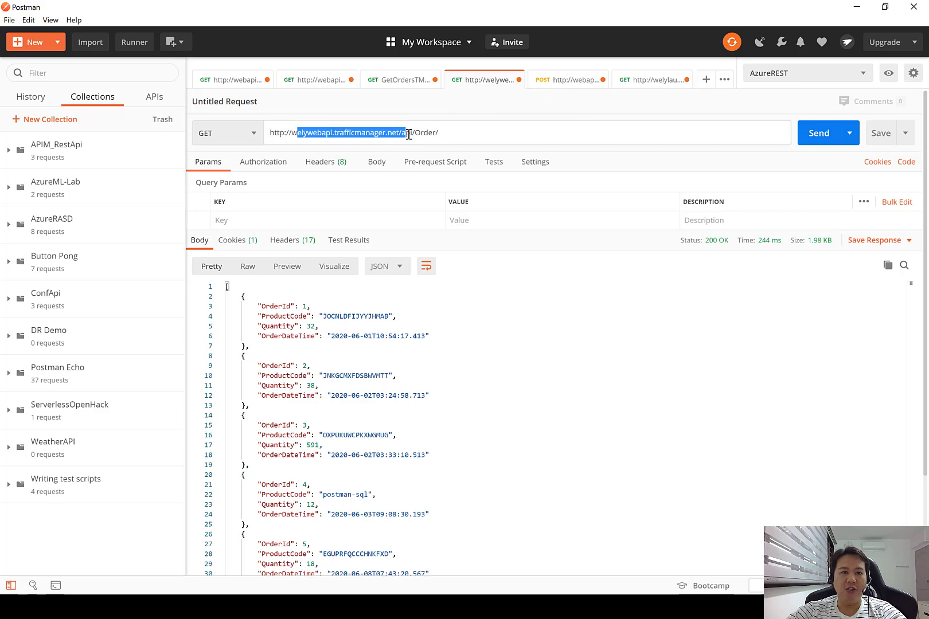
# Send the GET request to the trafficmanager.net api/Order endpoint and look through the returned orders.
pyautogui.click(434, 133)
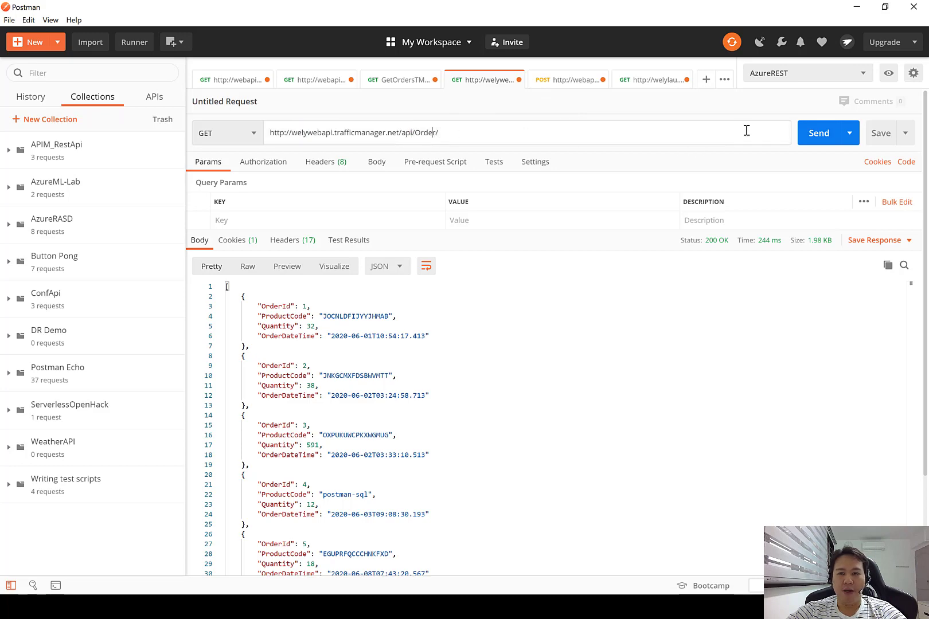
pyautogui.click(805, 136)
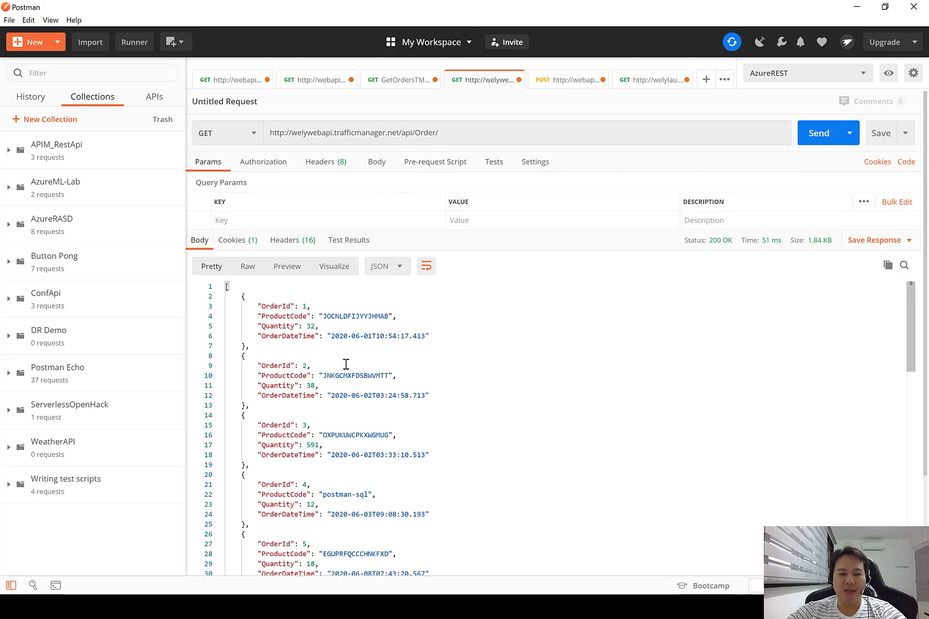
pyautogui.scroll(-8, 344, 363)
pyautogui.scroll(8, 388, 336)
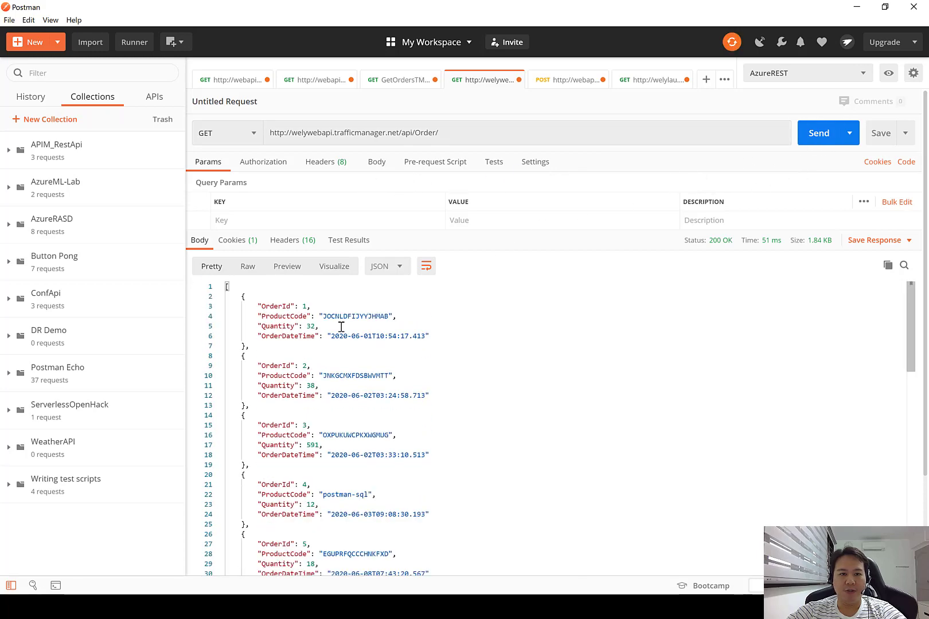
# Examine the response headers for the web region, database server and total records, and compare them with the Traffic Manager request URL.
pyautogui.click(301, 247)
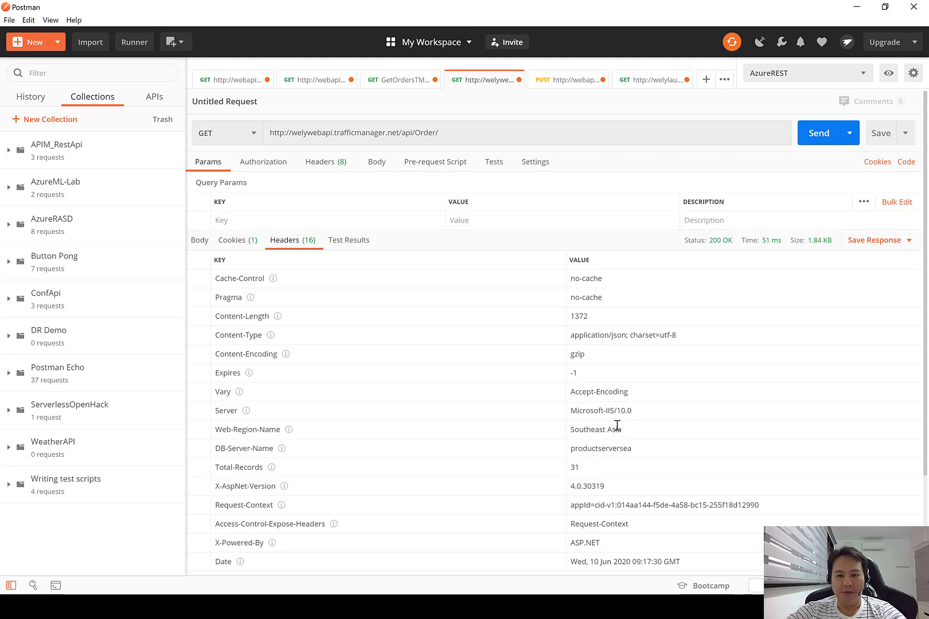
pyautogui.scroll(-1, 615, 425)
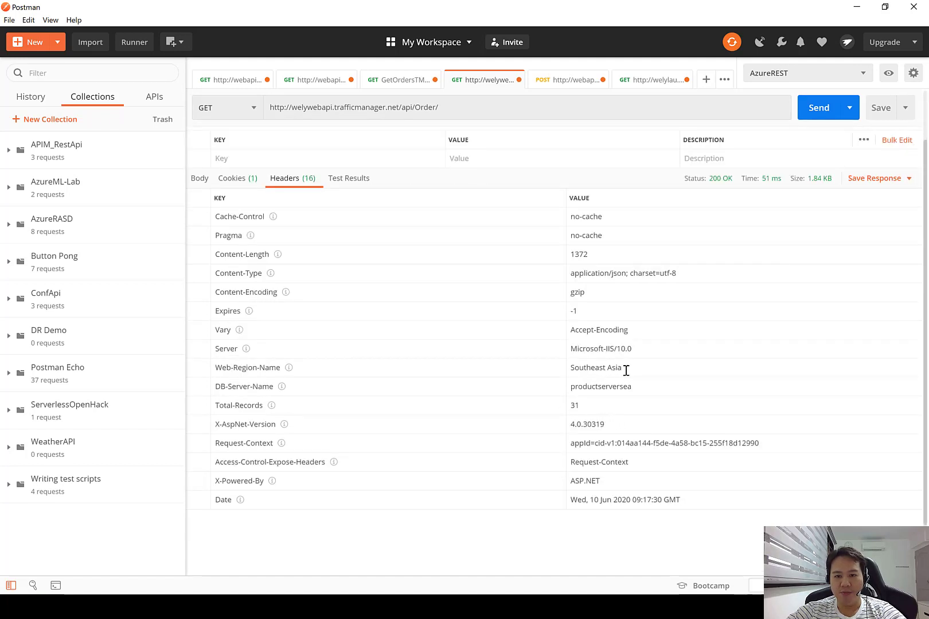
pyautogui.moveTo(627, 370); pyautogui.dragTo(551, 376)
pyautogui.click(547, 376)
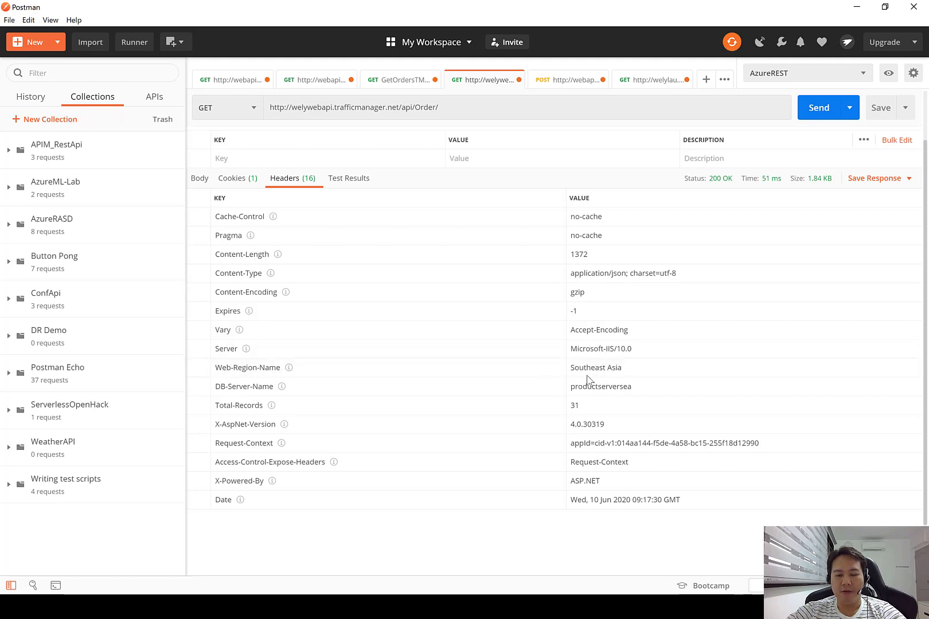
pyautogui.scroll(-1, 549, 378)
pyautogui.scroll(-2, 549, 378)
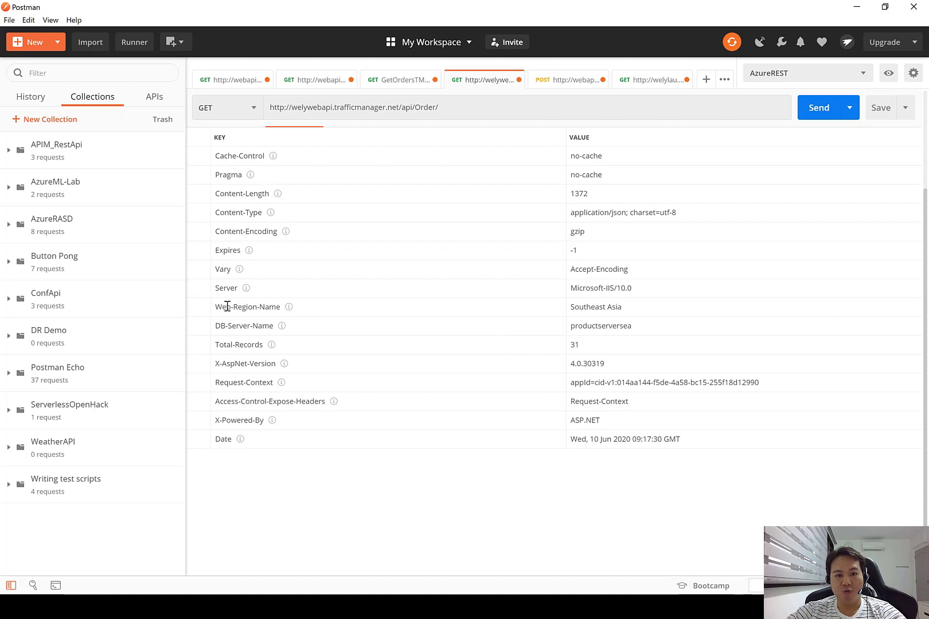
pyautogui.moveTo(223, 307); pyautogui.dragTo(352, 309)
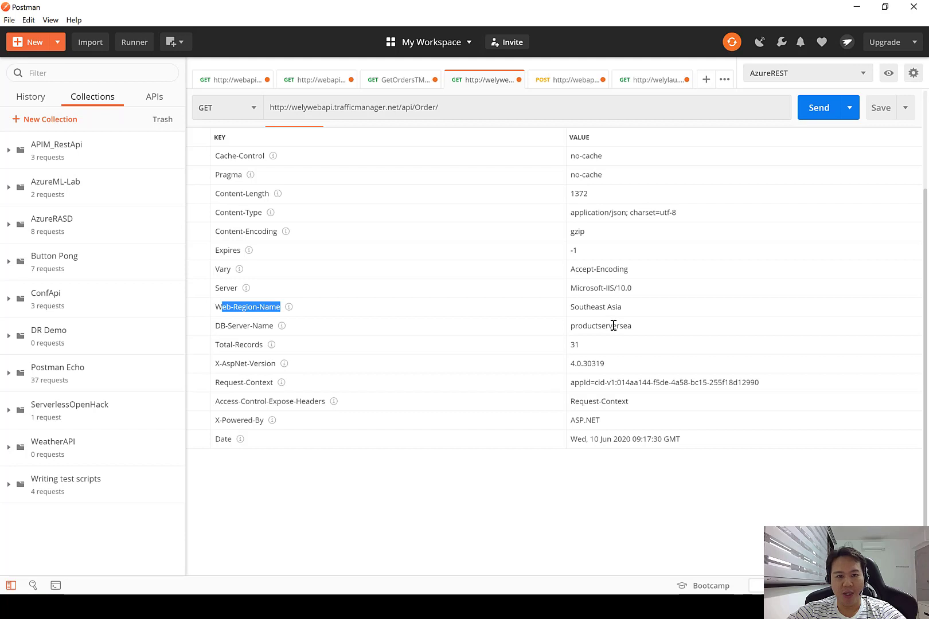
pyautogui.click(596, 343)
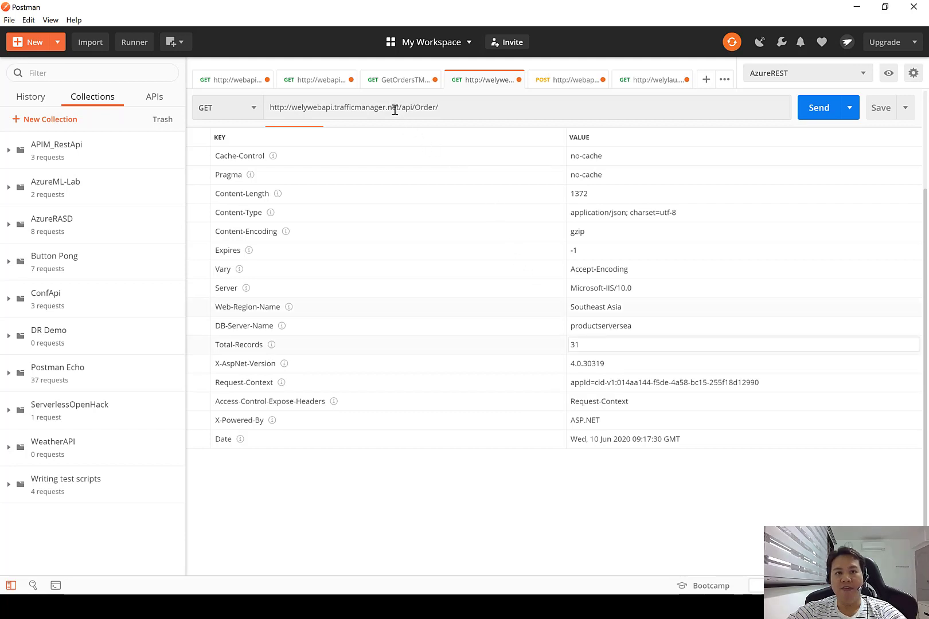
pyautogui.moveTo(399, 107); pyautogui.dragTo(310, 107)
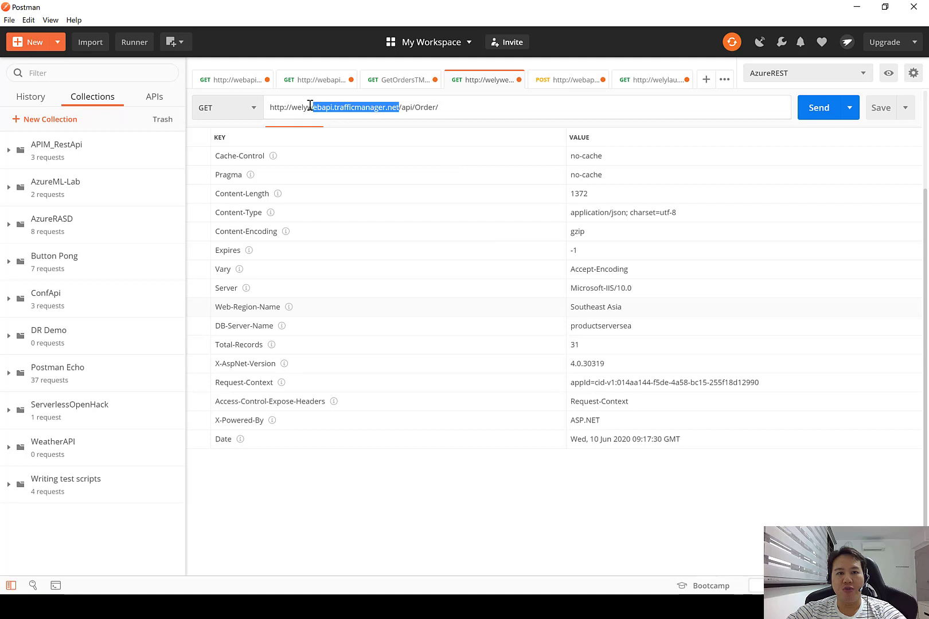
# Send the GetOrdersTMEndpoint GET request to the custom-domain api/Order address and show its response headers.
pyautogui.click(402, 81)
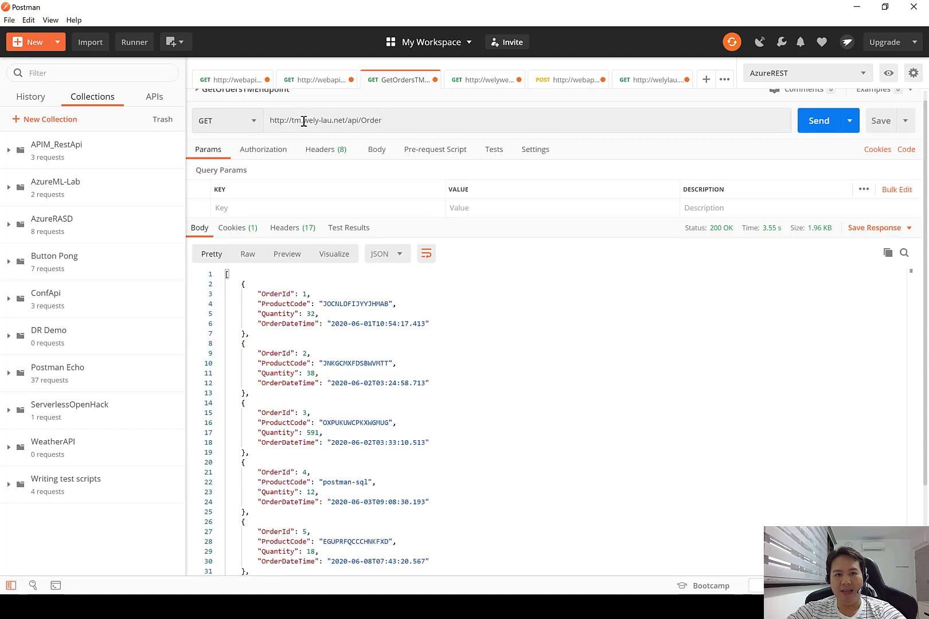
pyautogui.click(814, 122)
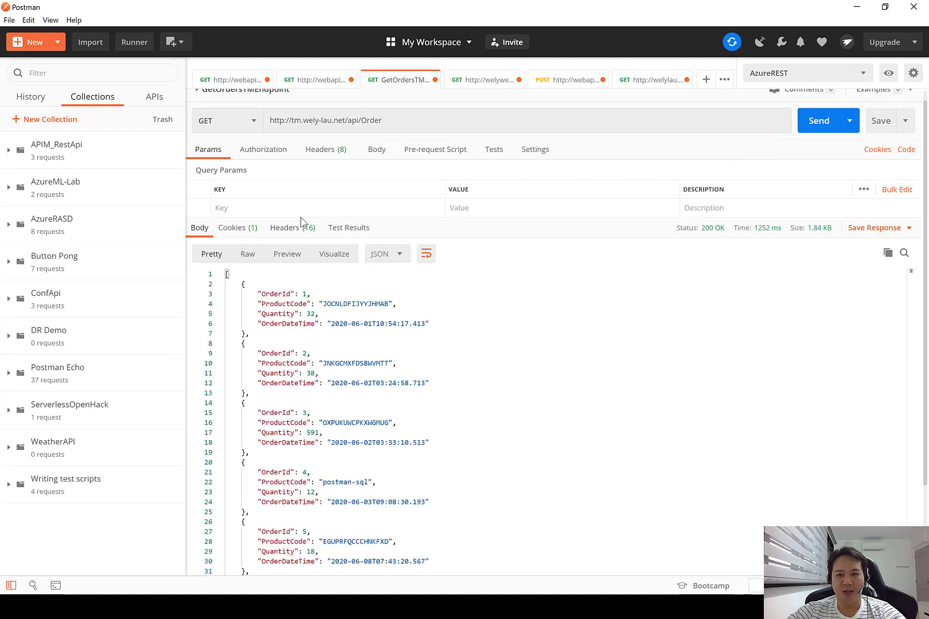
pyautogui.click(295, 227)
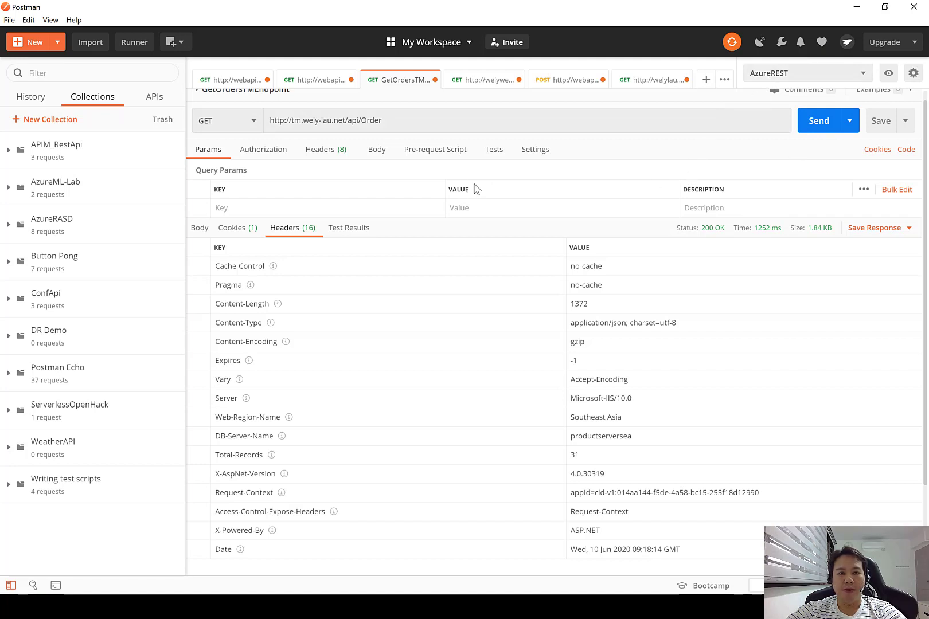
# Change the GetOrdersTMEndpoint request method to POST and send it twice to add orders.
pyautogui.click(249, 123)
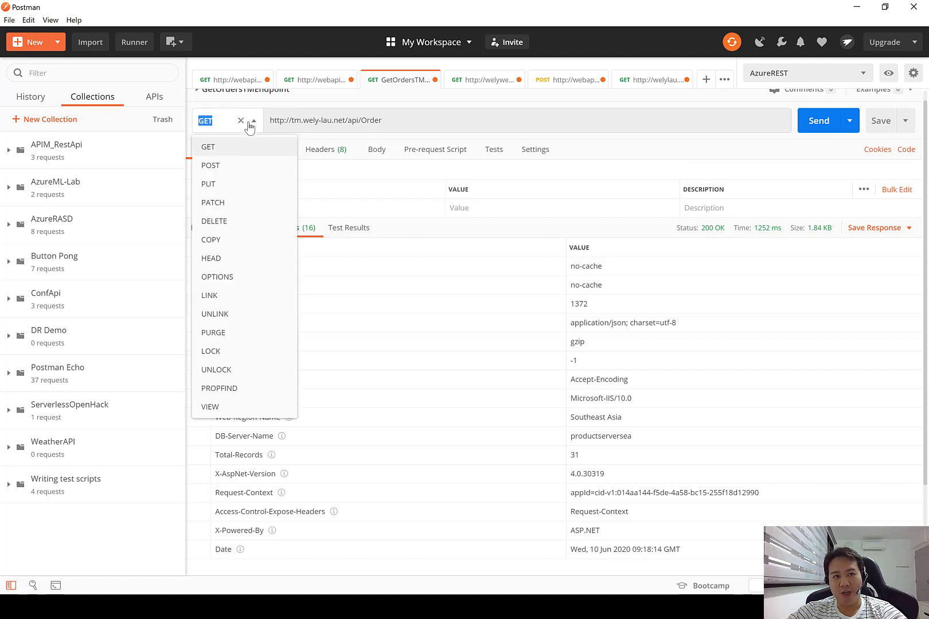
pyautogui.click(228, 166)
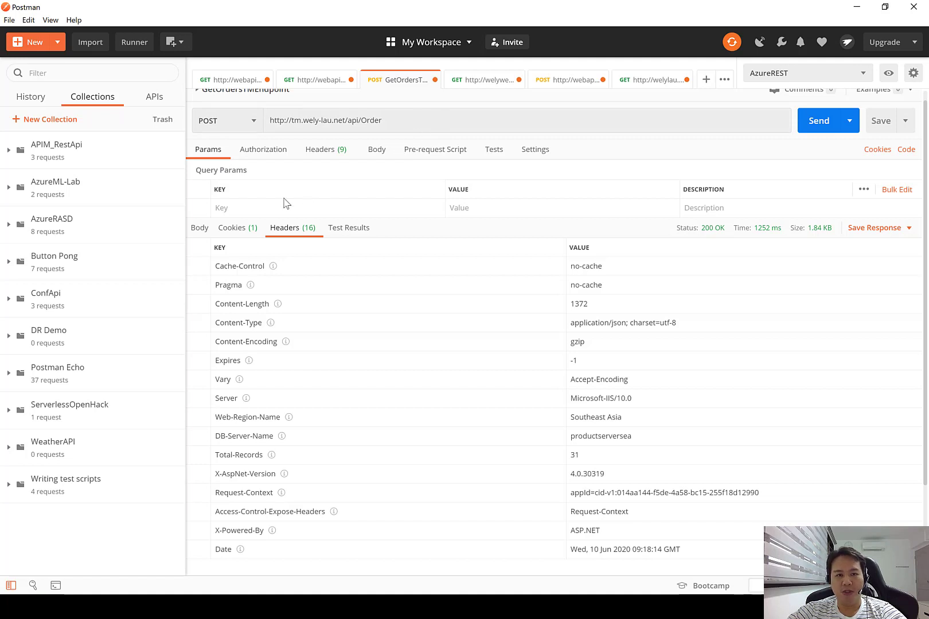
pyautogui.click(201, 230)
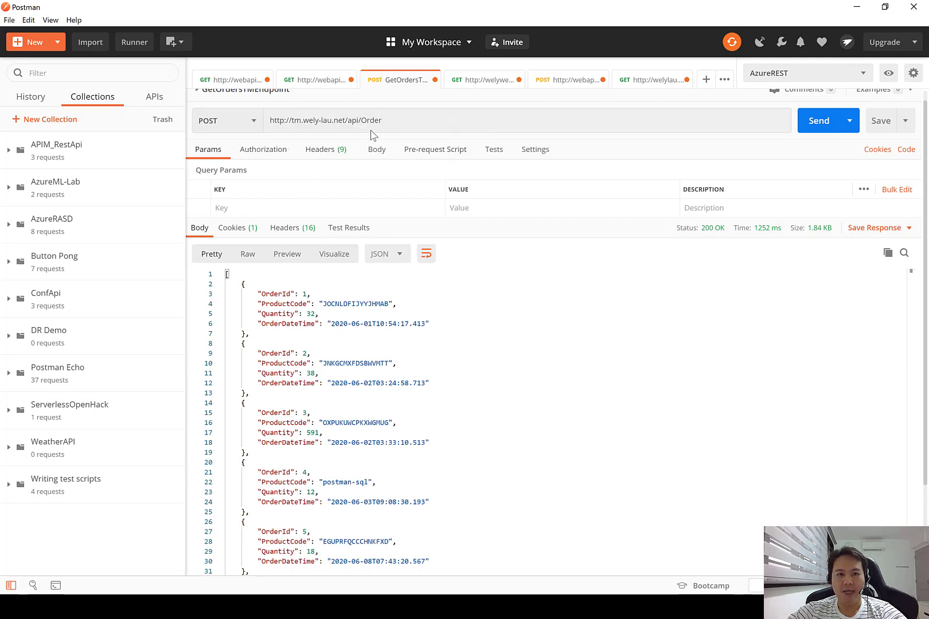
pyautogui.click(819, 125)
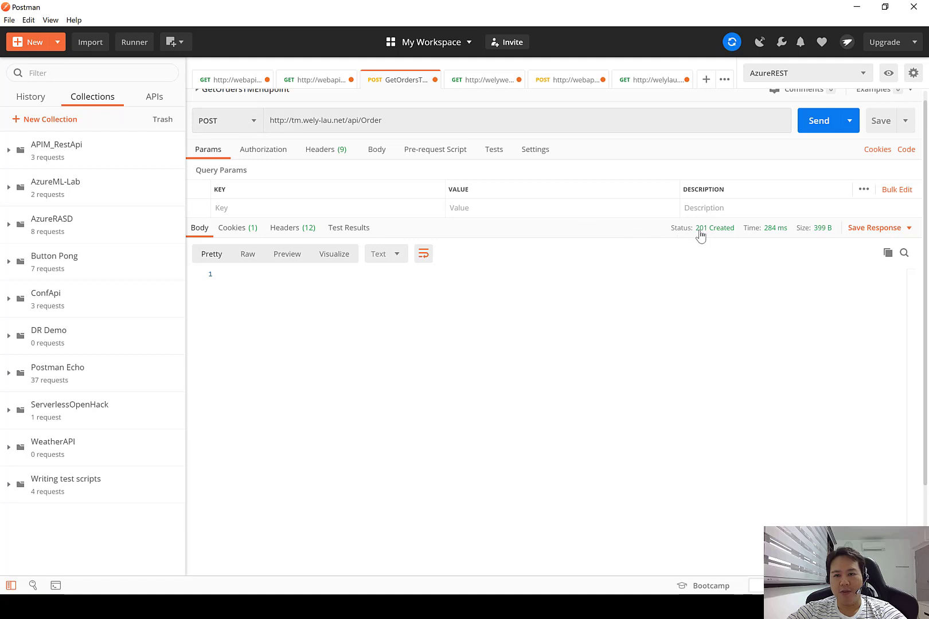
pyautogui.moveTo(725, 238)
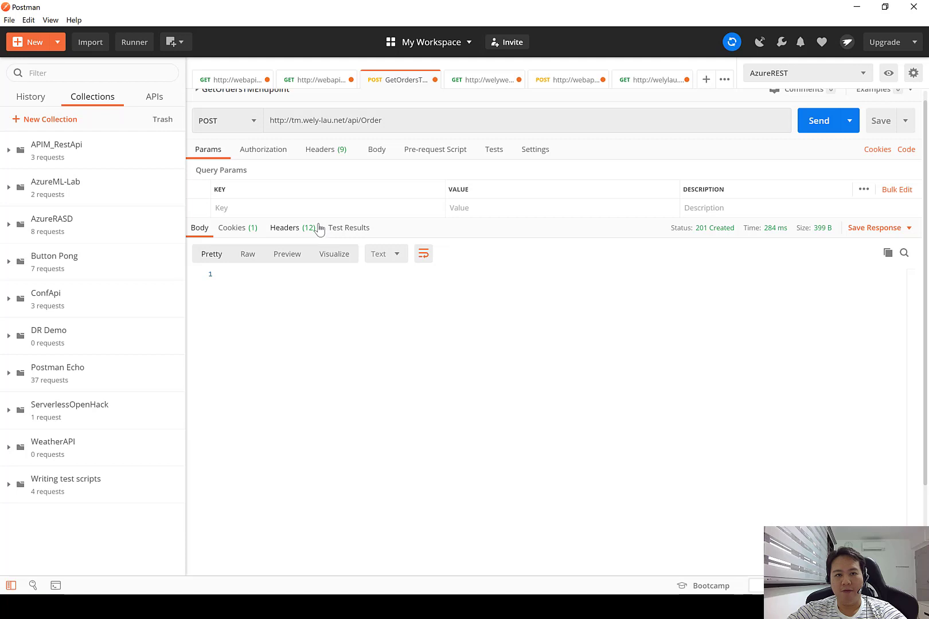
pyautogui.click(818, 127)
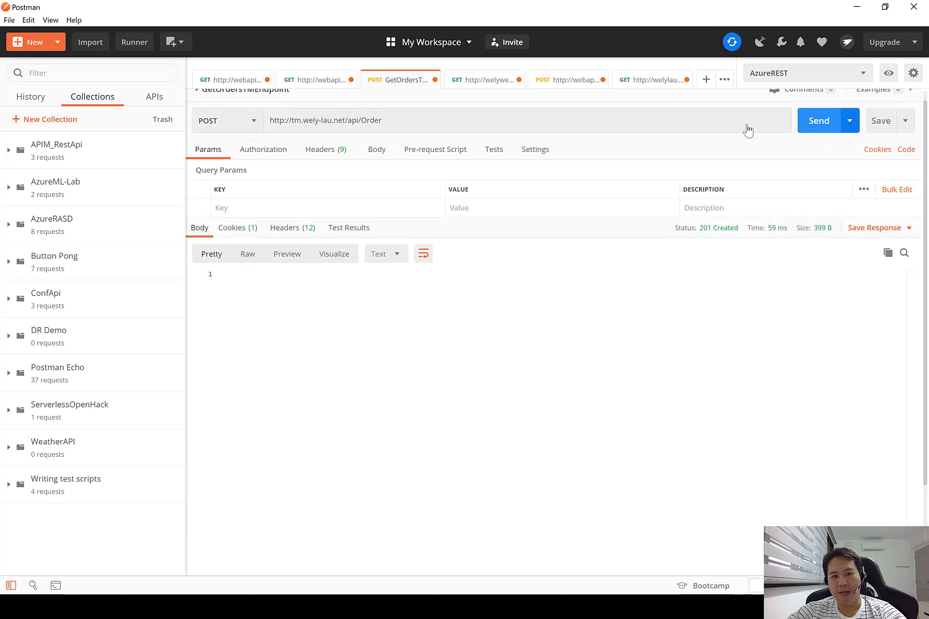
# Set the GetOrdersTMEndpoint request method back to GET and send it.
pyautogui.click(248, 125)
pyautogui.click(224, 149)
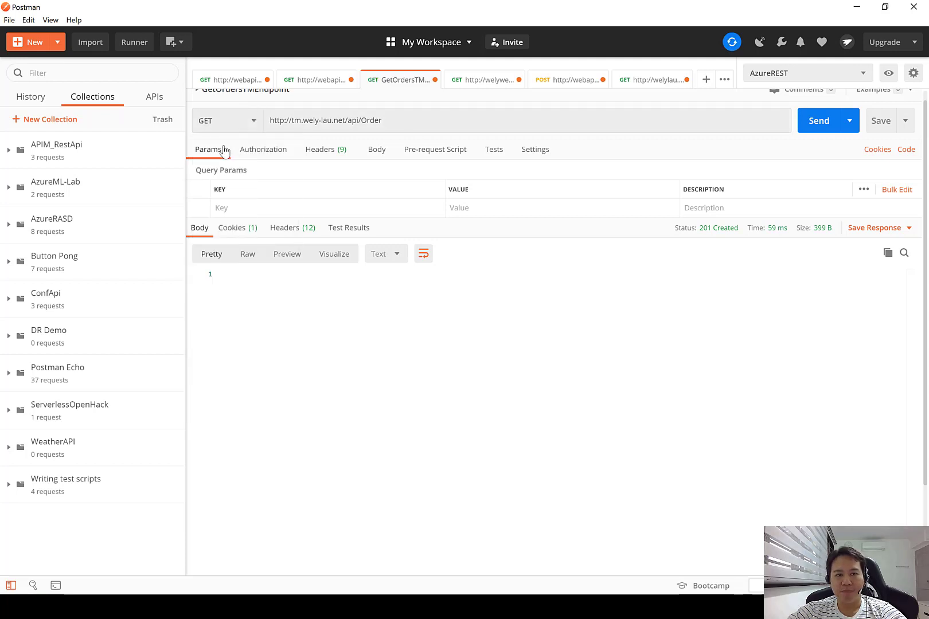
pyautogui.click(817, 121)
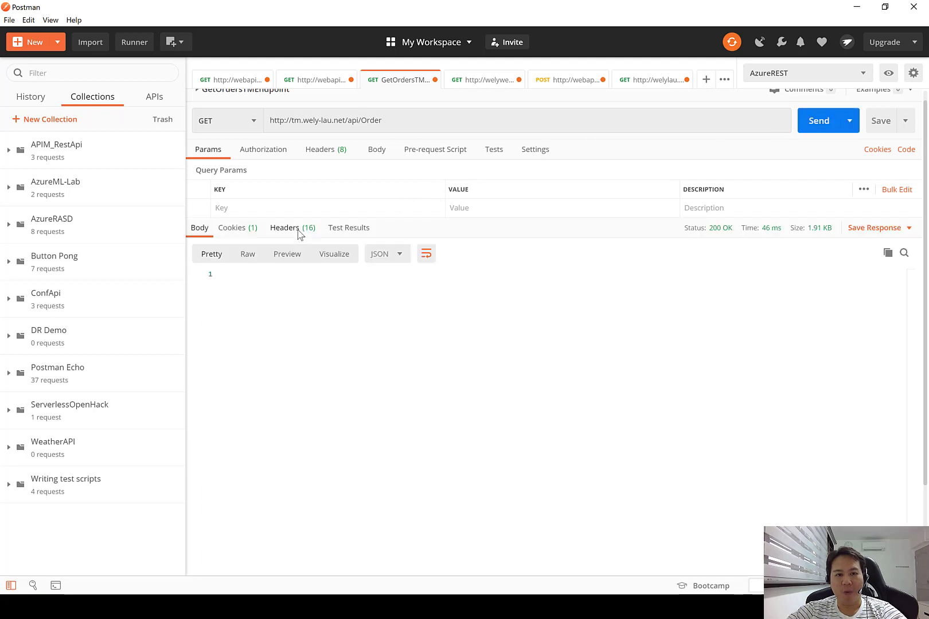
# Examine the Total-Records, Web-Region-Name and DB-Server-Name values in the new response headers.
pyautogui.click(298, 229)
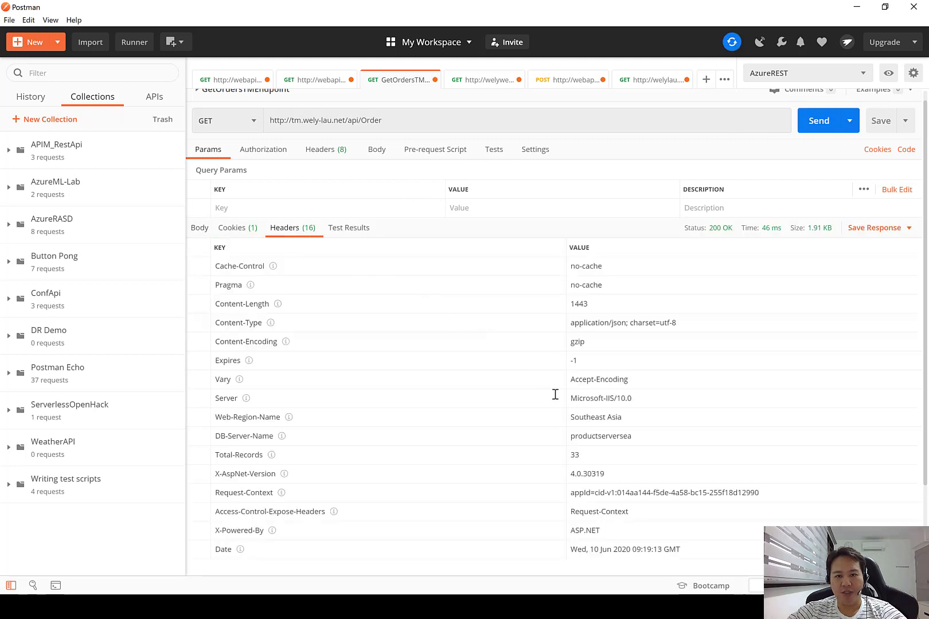
pyautogui.moveTo(599, 457); pyautogui.dragTo(560, 460)
pyautogui.click(580, 457)
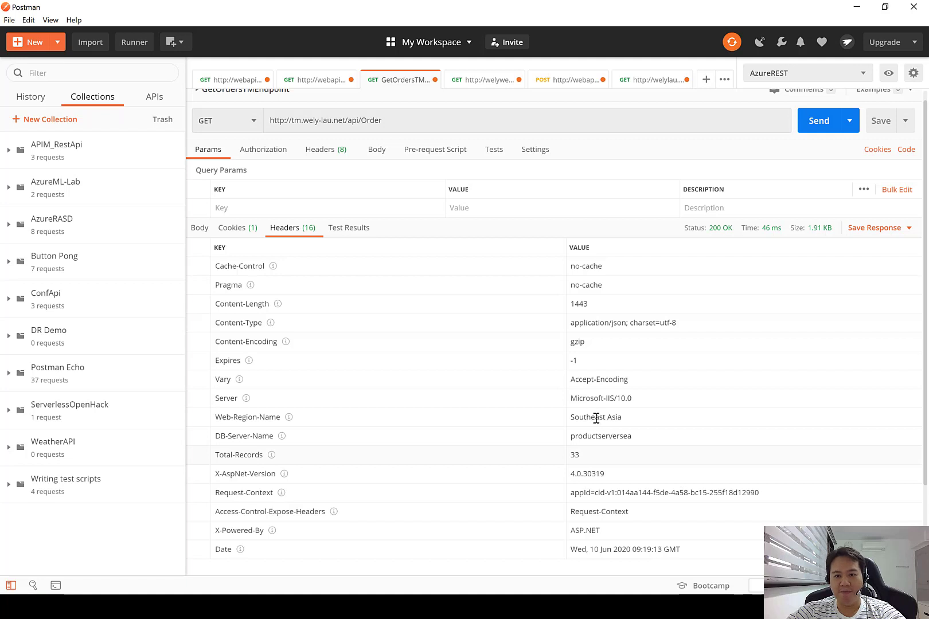
pyautogui.moveTo(596, 418); pyautogui.dragTo(640, 435)
pyautogui.click(640, 437)
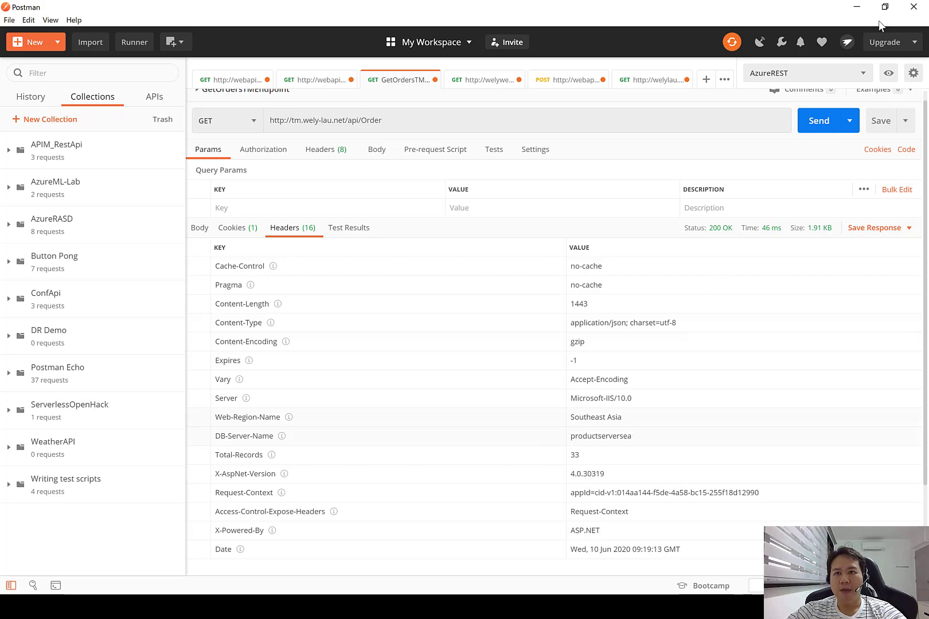
pyautogui.click(855, 7)
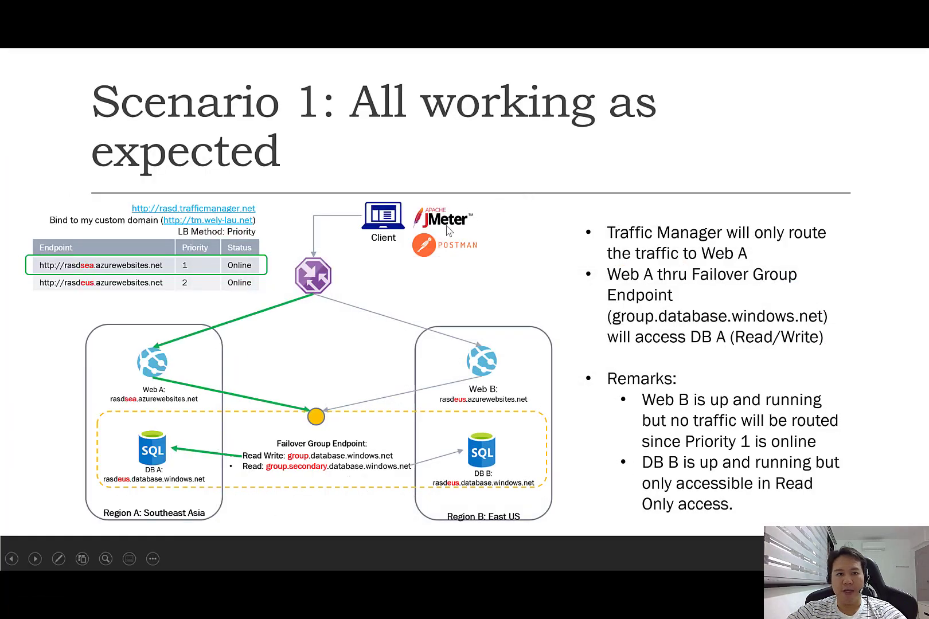
pyautogui.click(483, 357)
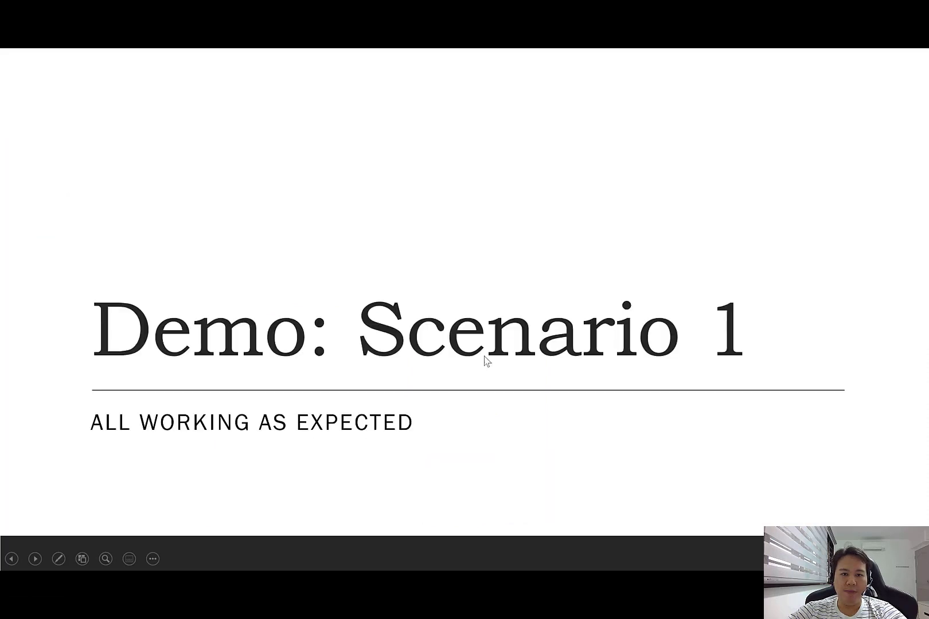
pyautogui.click(485, 359)
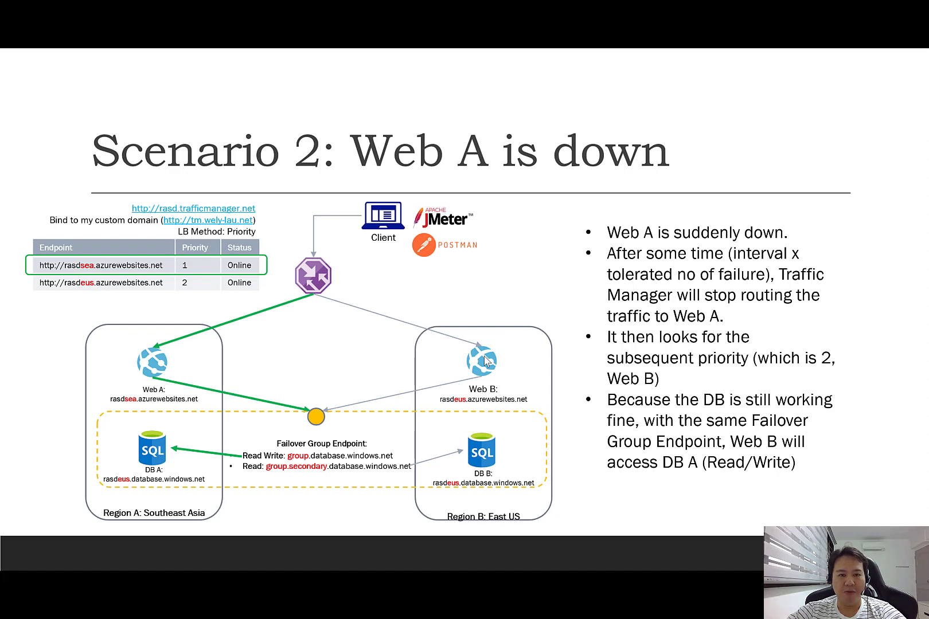
pyautogui.click(574, 342)
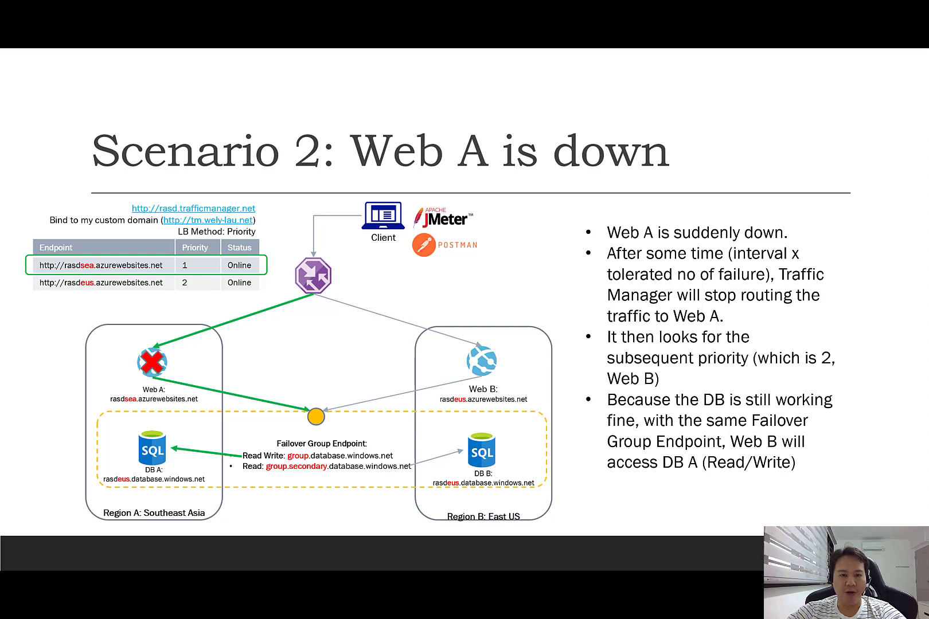
pyautogui.press('Right')
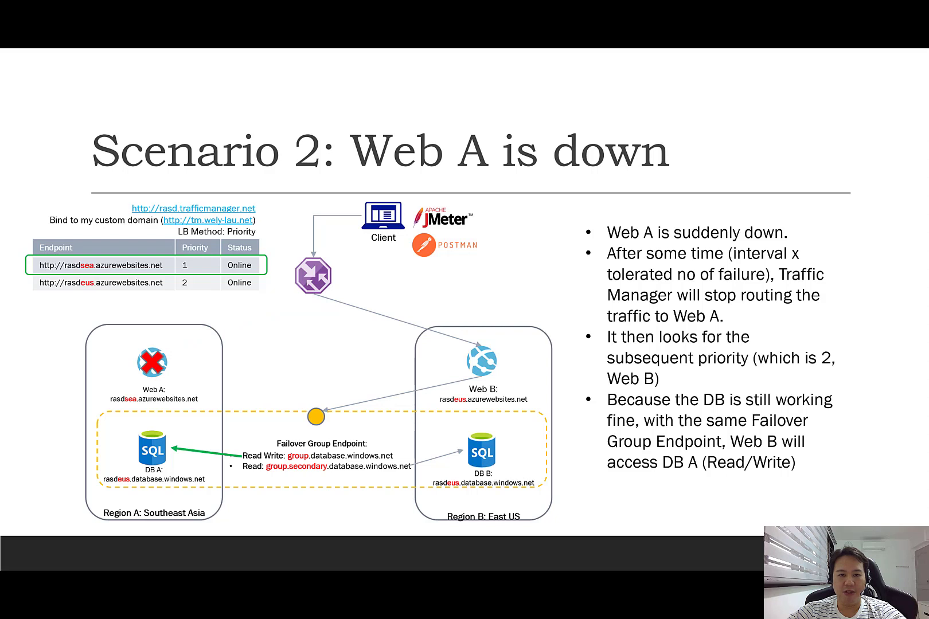
pyautogui.press('Right')
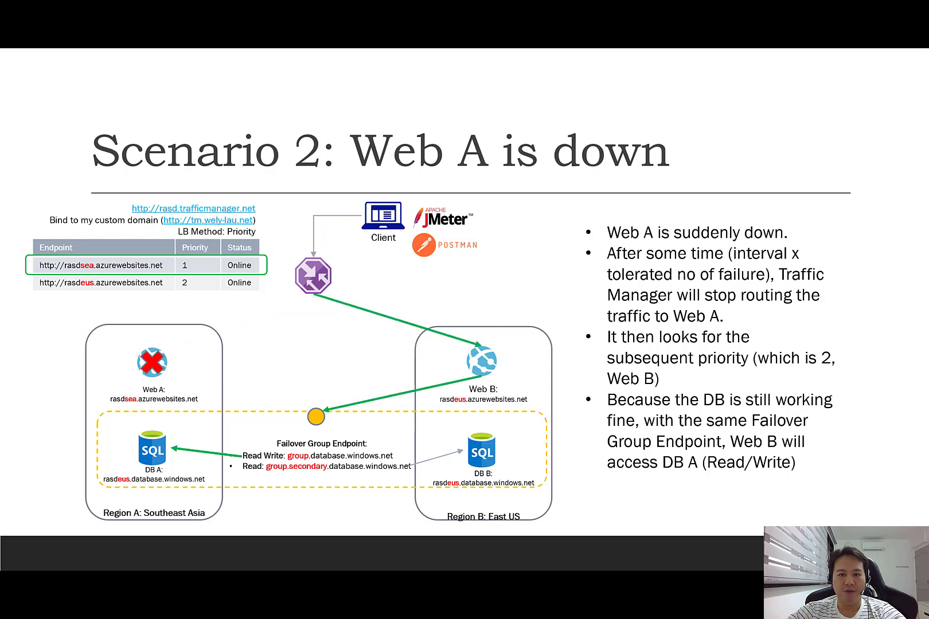
pyautogui.press('Right')
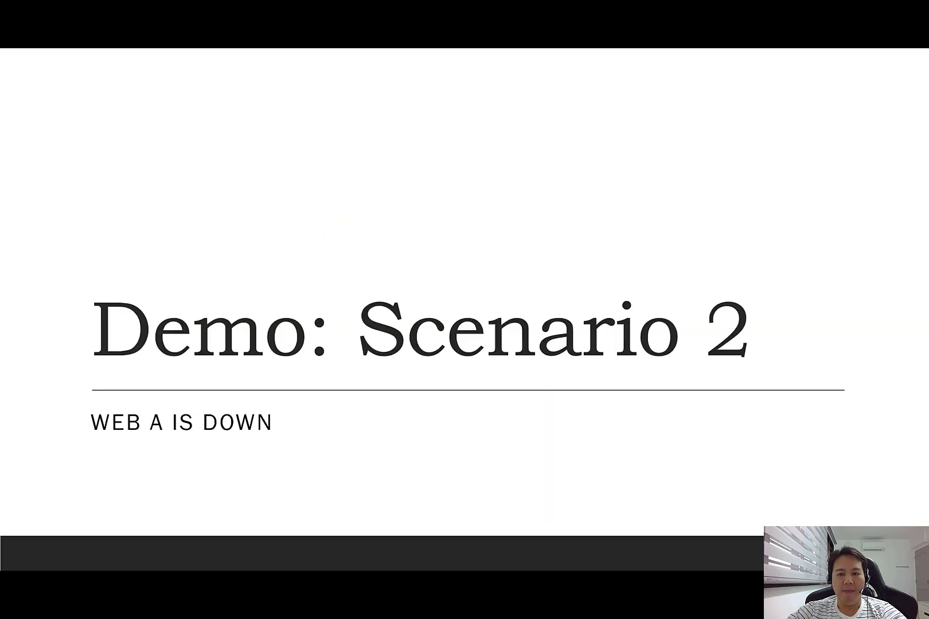
# Switch to the Azure portal in Chrome to view the webapisea App Service overview.
pyautogui.hotkey('alt', 'Tab')
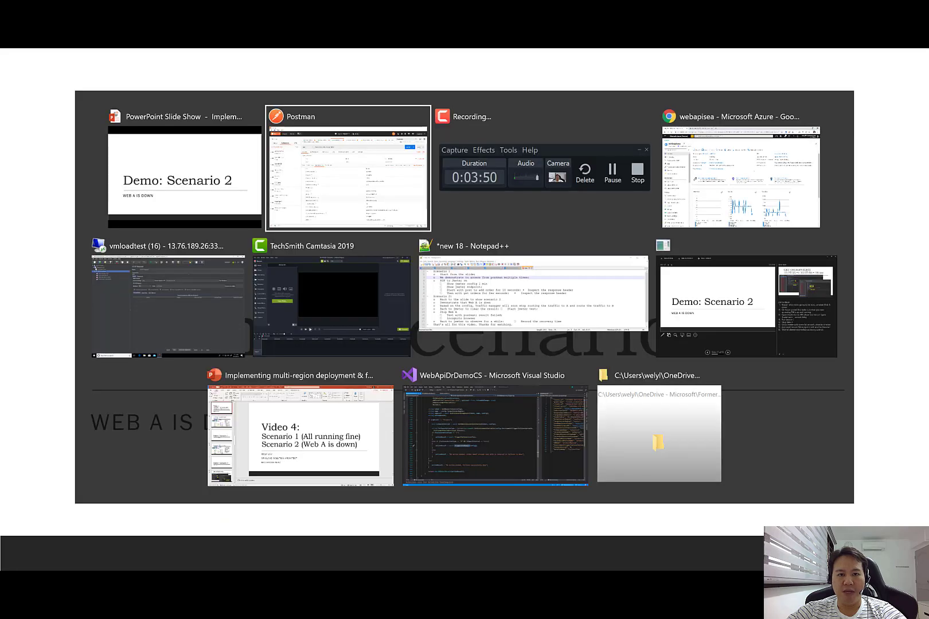
pyautogui.hotkey('alt', 'Tab')
pyautogui.hotkey('alt', 'Tab')
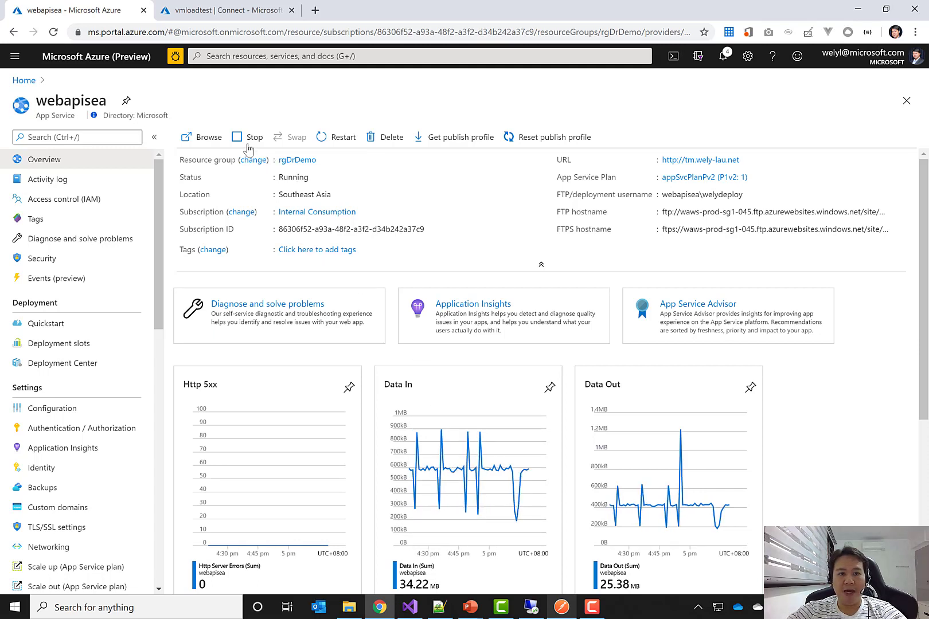
# Switch to JMeter in the remote desktop session and show the HTTP Request settings of the TM-GetOrders plan.
pyautogui.click(533, 608)
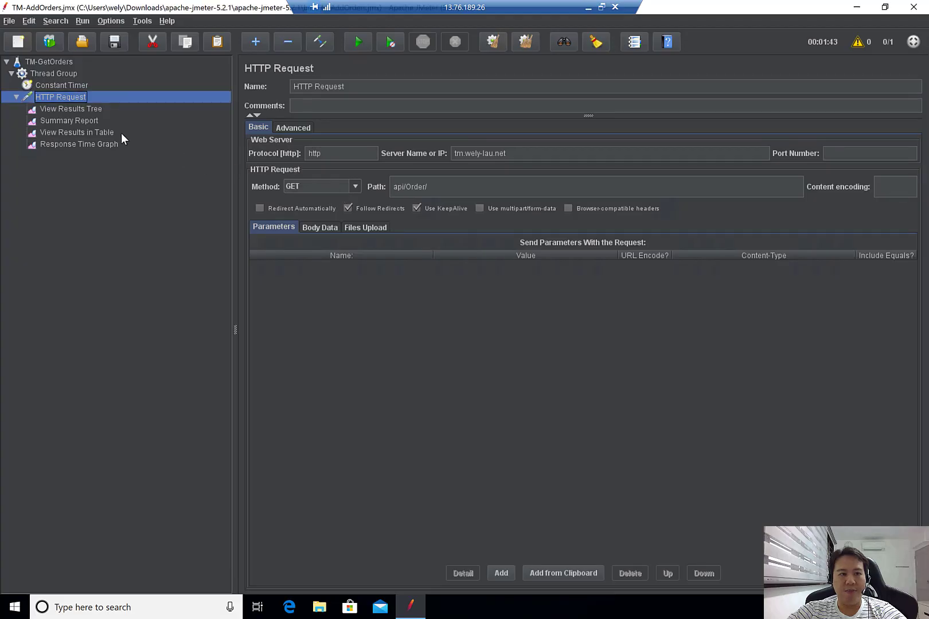
pyautogui.click(87, 107)
pyautogui.click(84, 97)
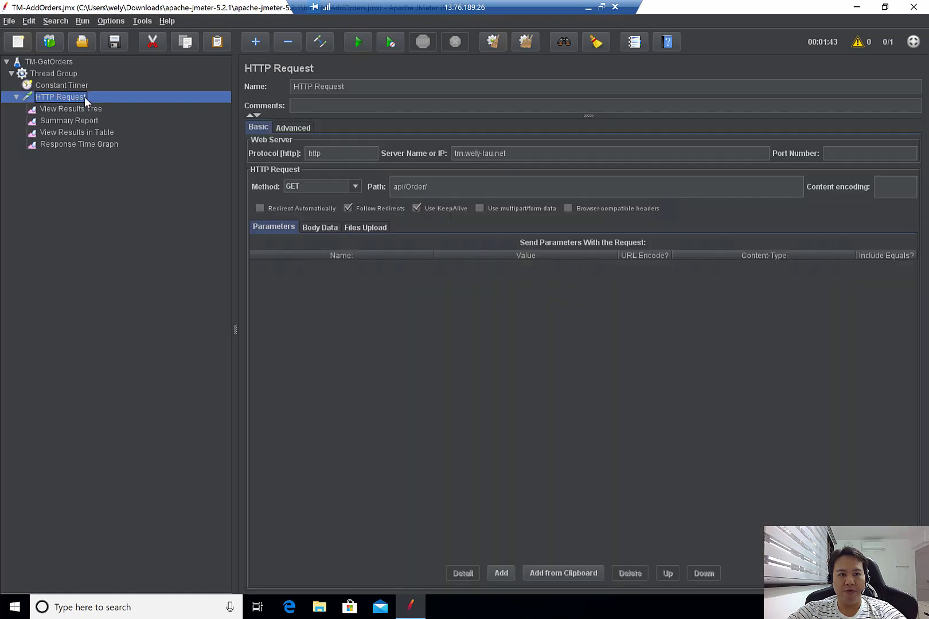
# Start the TM-GetOrders test run, then switch to the Azure portal and stop the webapisea web app.
pyautogui.click(358, 44)
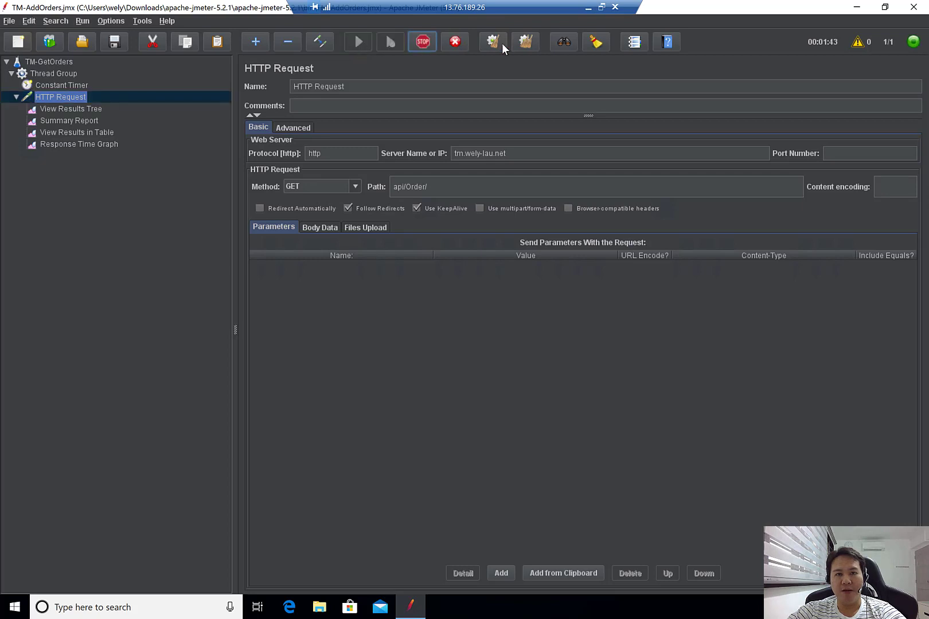
pyautogui.click(587, 10)
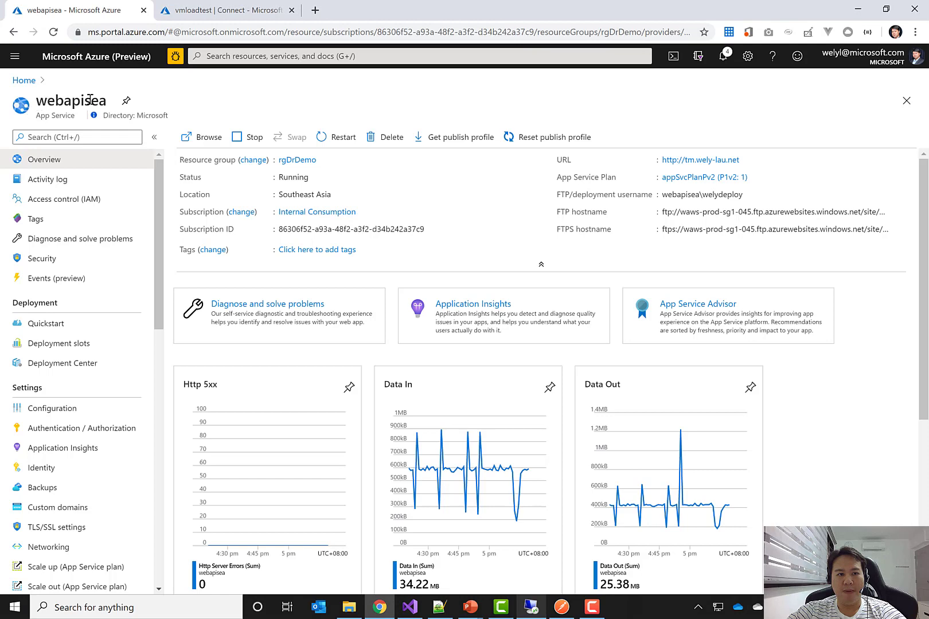
pyautogui.moveTo(46, 102); pyautogui.dragTo(107, 102)
pyautogui.click(241, 139)
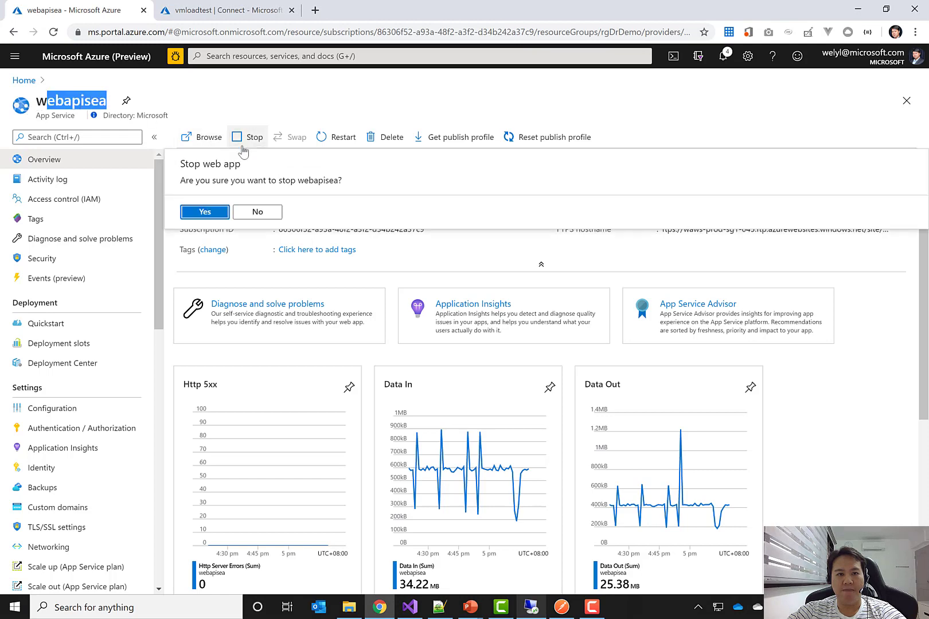
pyautogui.click(206, 212)
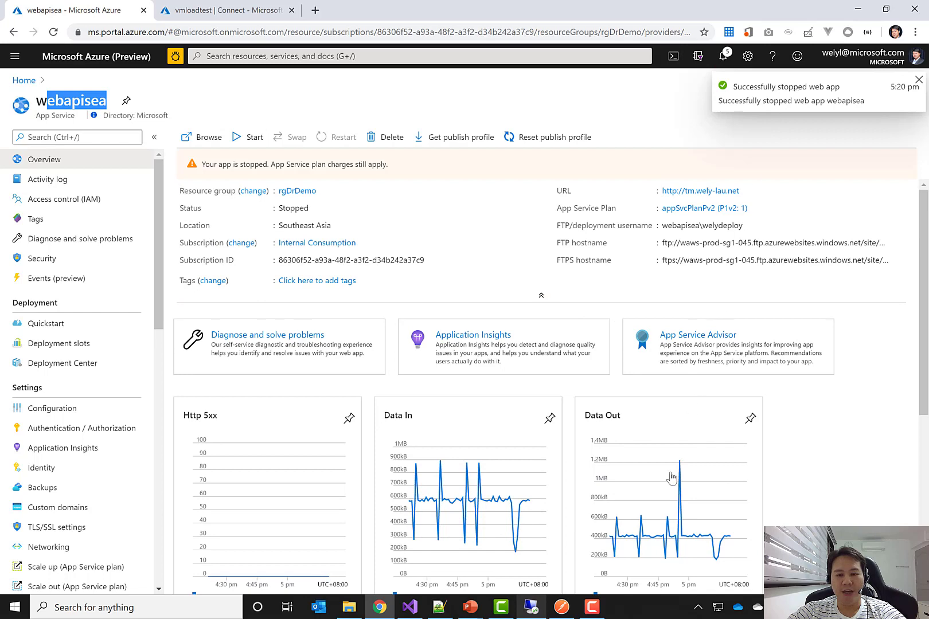
# Switch to Postman, send the GetOrdersTMEndpoint GET request twice, and check the response status.
pyautogui.click(570, 609)
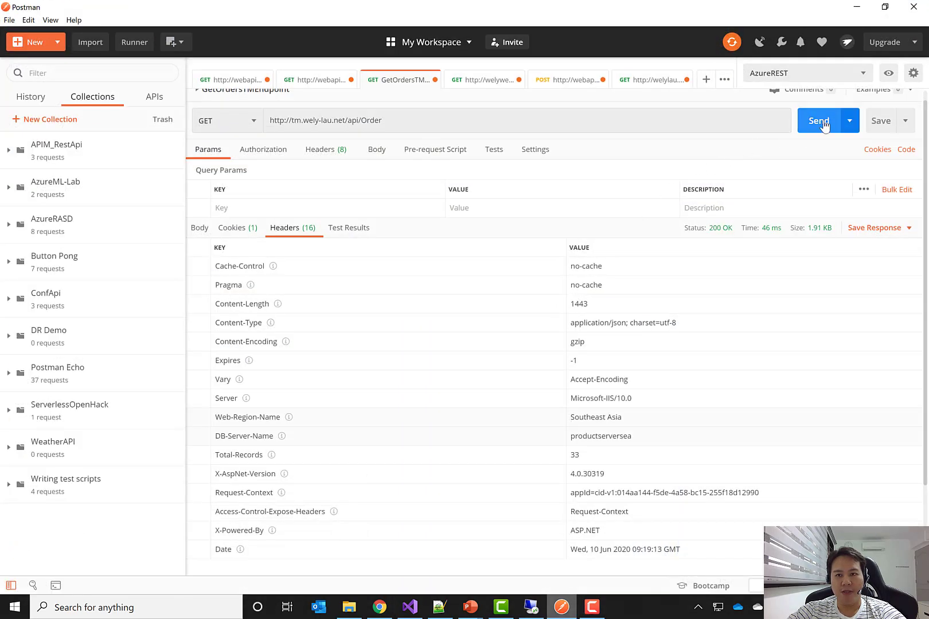
pyautogui.click(817, 122)
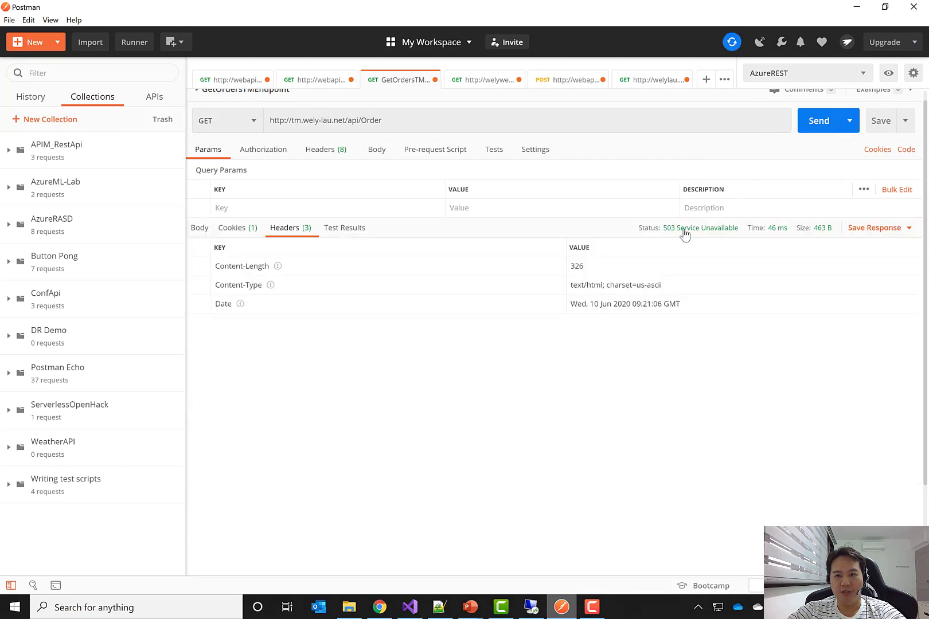
pyautogui.moveTo(670, 235)
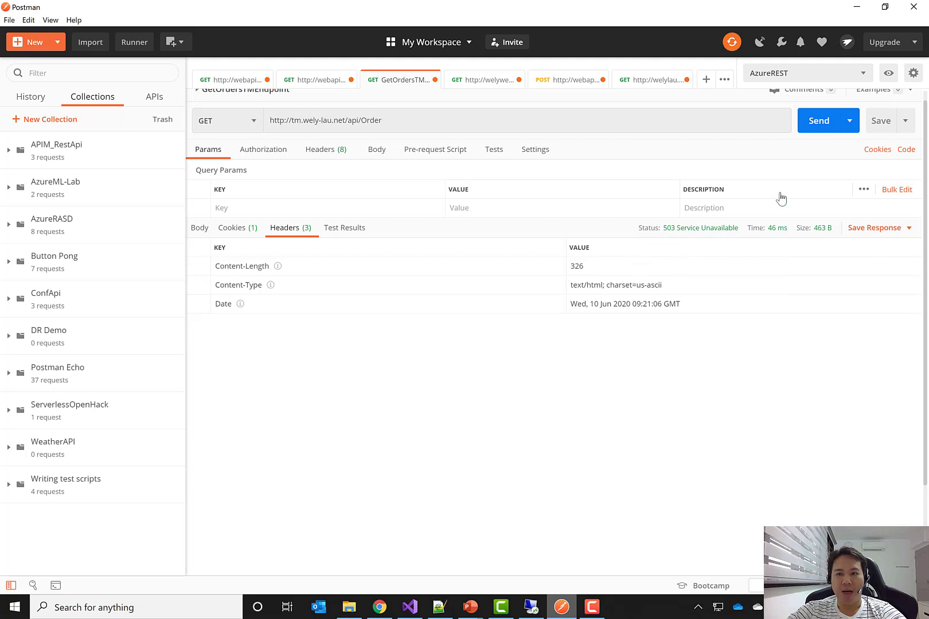
pyautogui.click(813, 127)
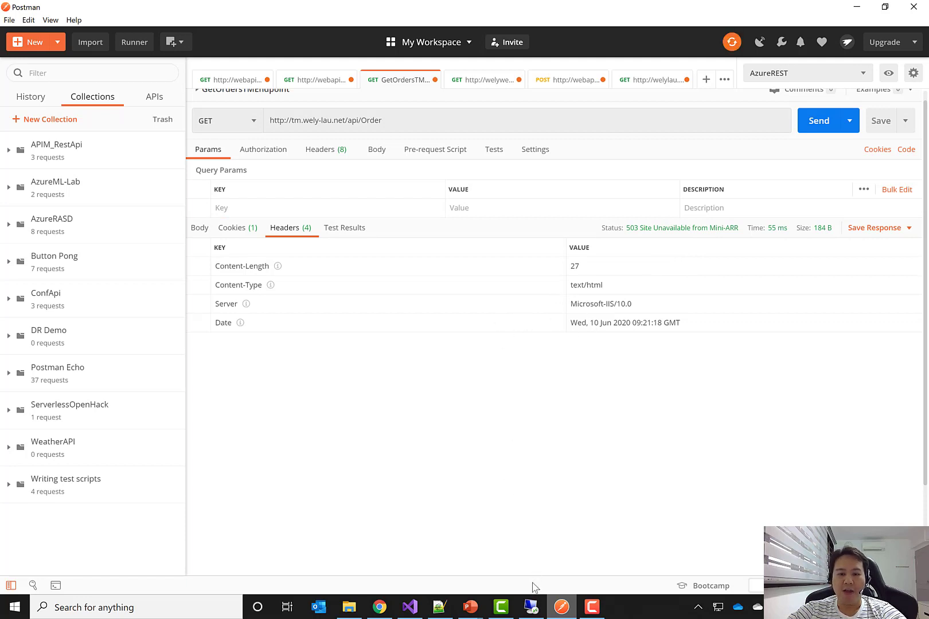
# Switch to JMeter in the remote desktop session and examine the region and database headers of the earliest requests in View Results Tree.
pyautogui.click(532, 605)
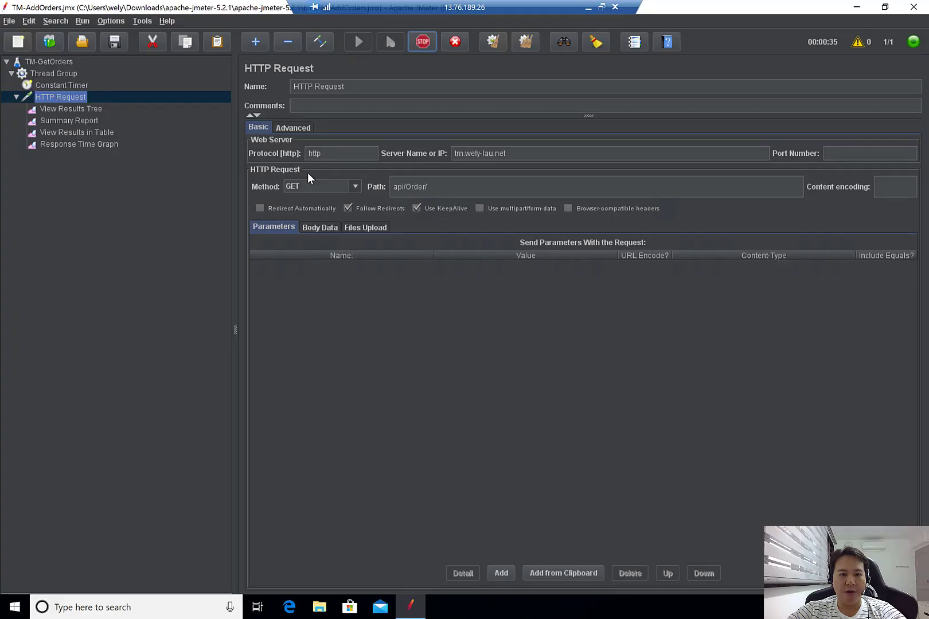
pyautogui.click(68, 107)
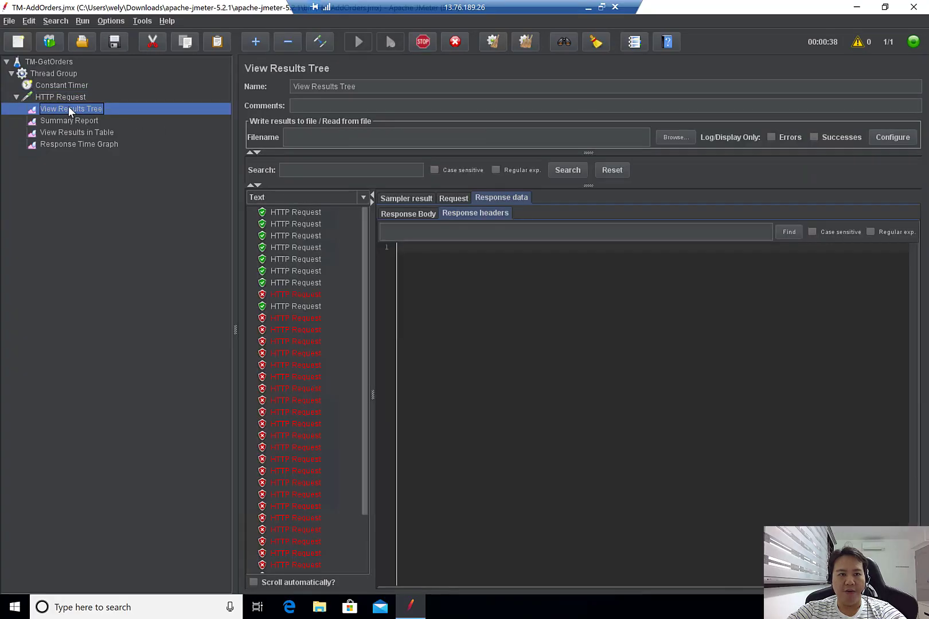
pyautogui.click(301, 220)
pyautogui.click(305, 240)
pyautogui.click(308, 262)
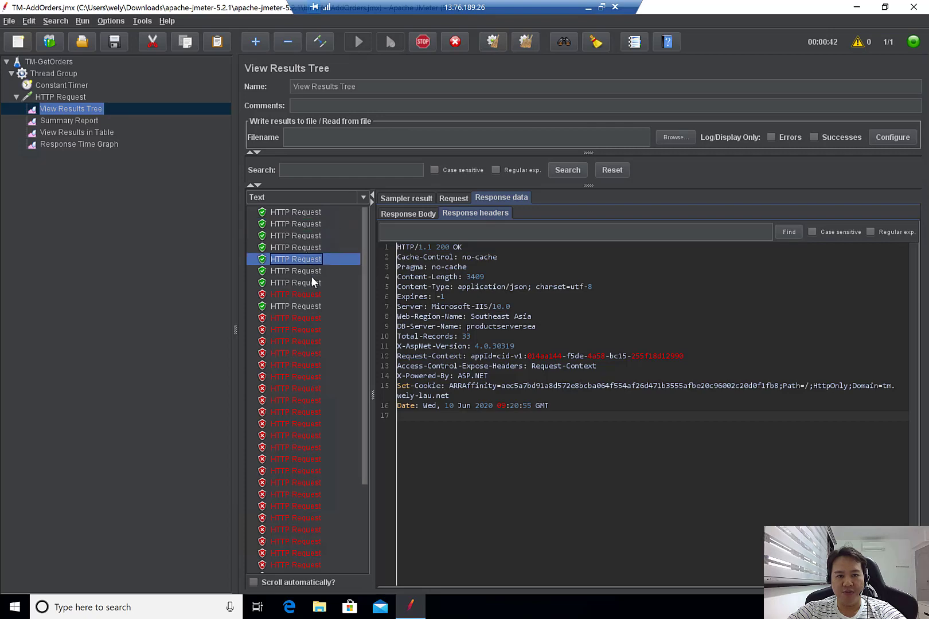
pyautogui.click(311, 281)
pyautogui.click(311, 295)
pyautogui.click(311, 305)
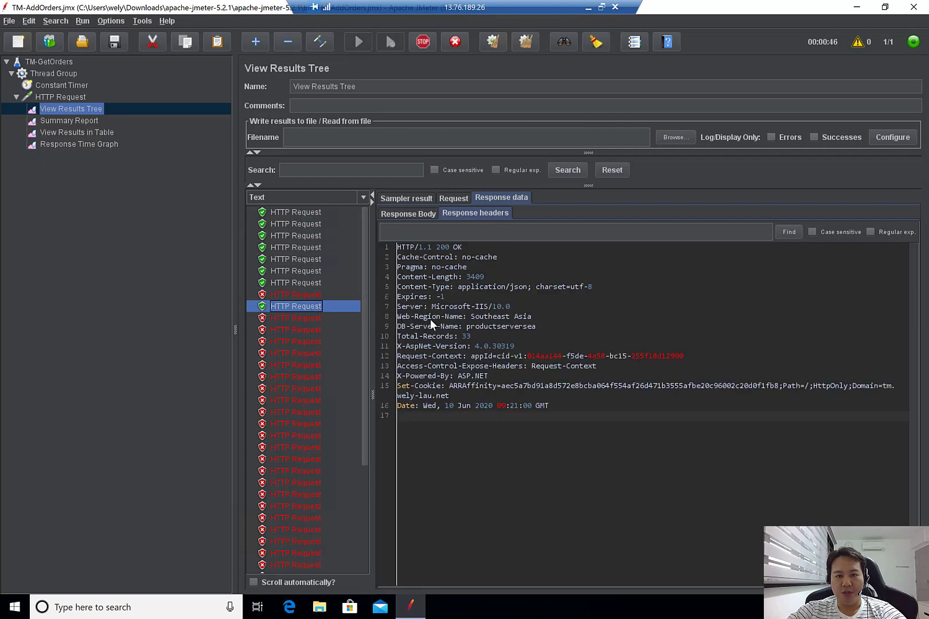
pyautogui.moveTo(415, 316); pyautogui.dragTo(492, 326)
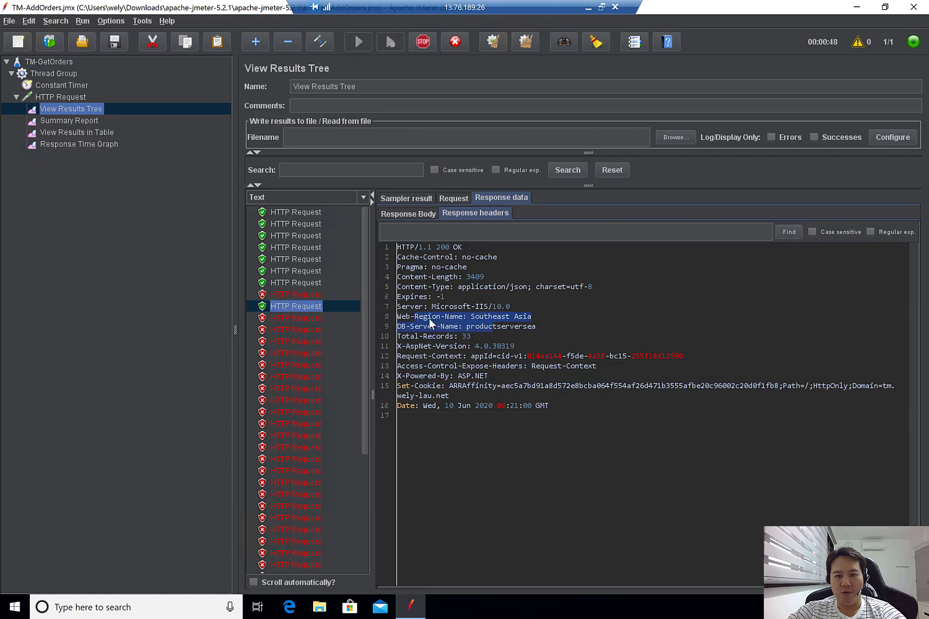
pyautogui.click(429, 319)
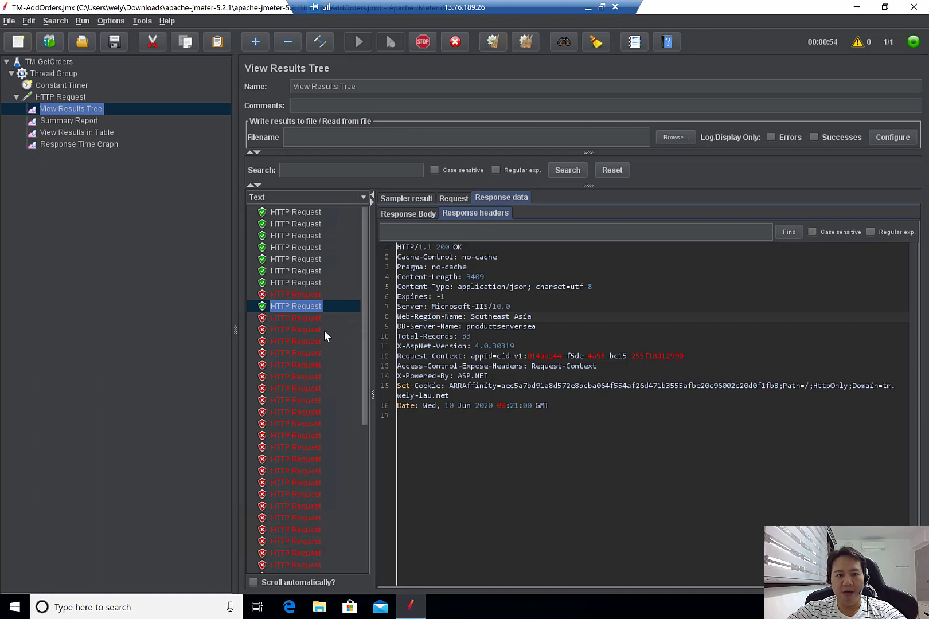
# Monitor the incoming results in View Results Tree to find where requests fail and where they succeed again.
pyautogui.scroll(-4, 317, 334)
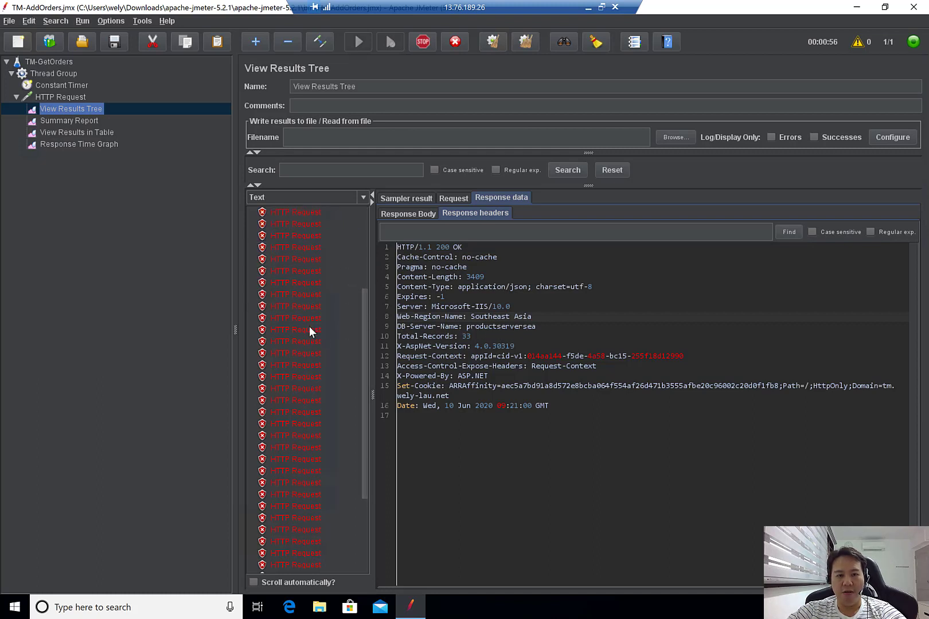
pyautogui.scroll(-4, 309, 331)
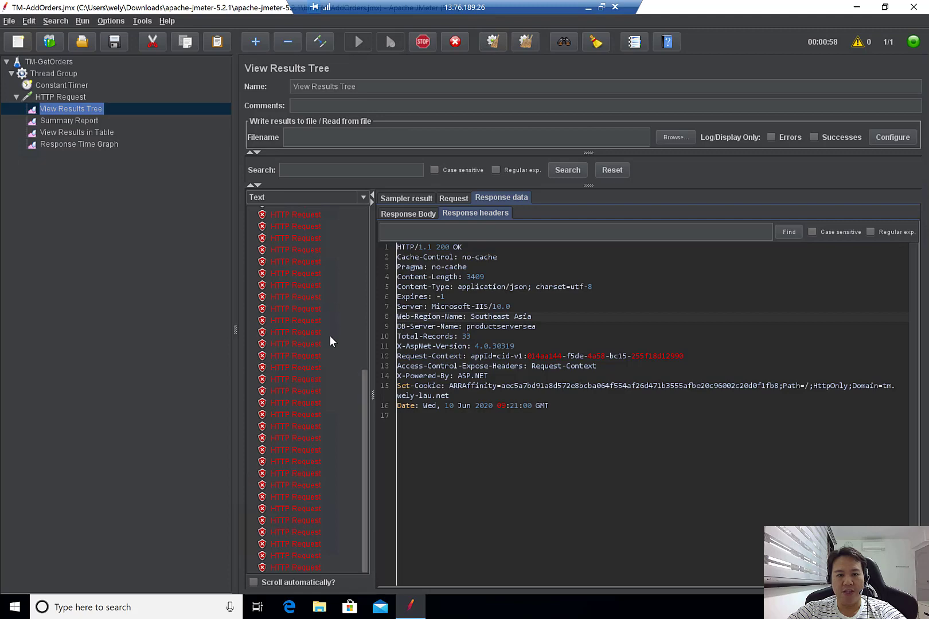
pyautogui.scroll(6, 329, 341)
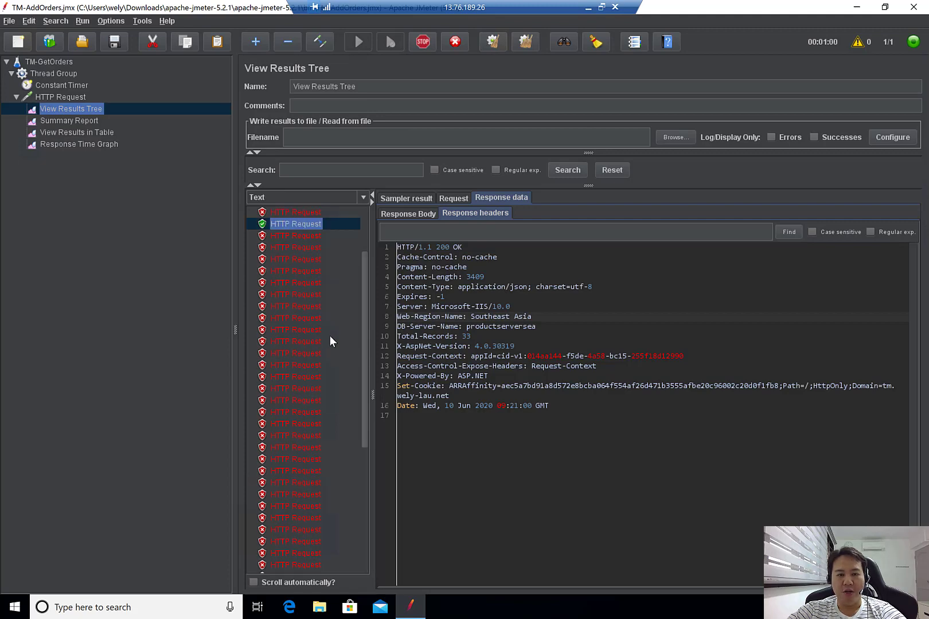
pyautogui.scroll(-6, 330, 341)
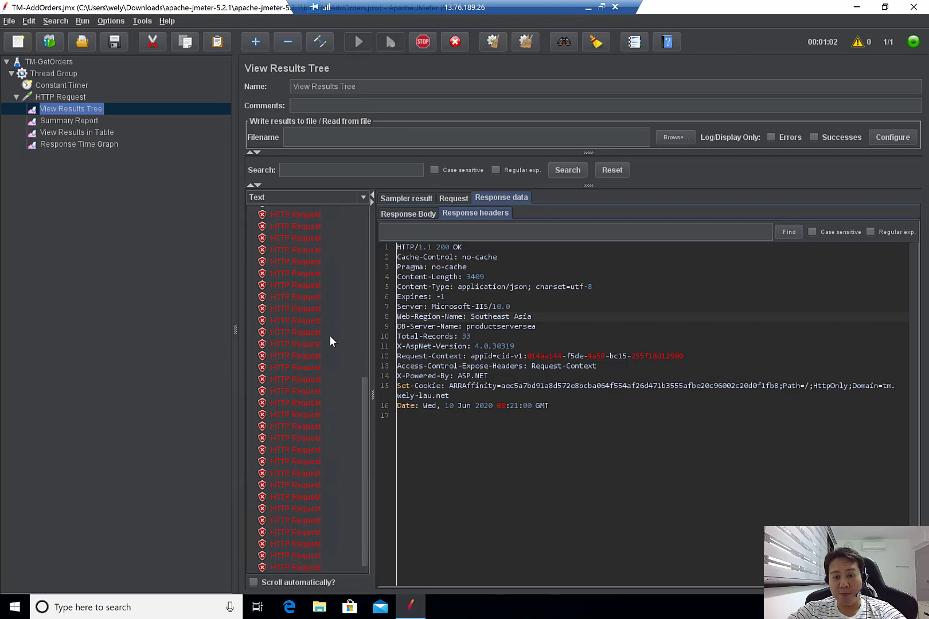
pyautogui.scroll(6, 342, 410)
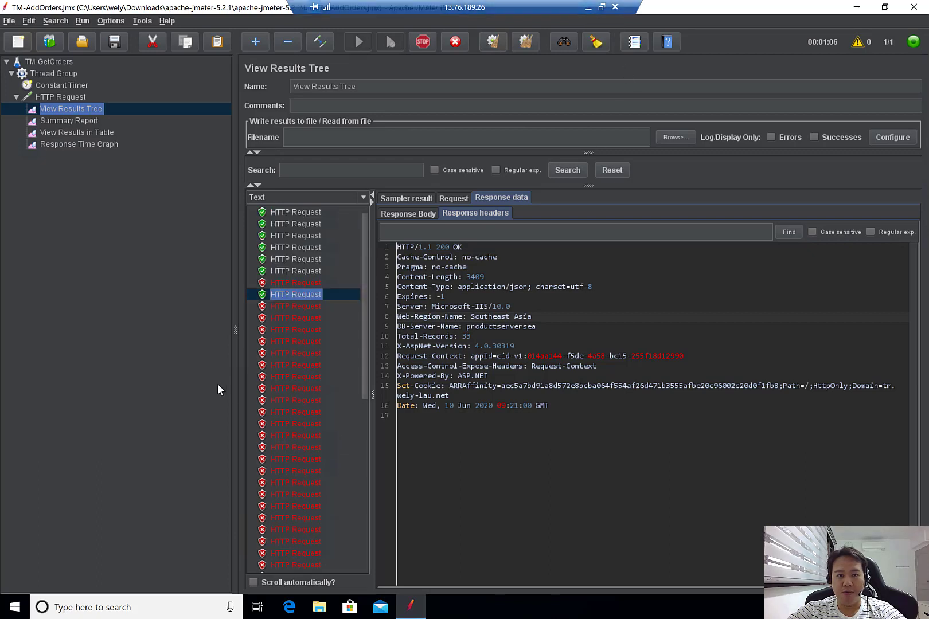
pyautogui.scroll(-6, 317, 512)
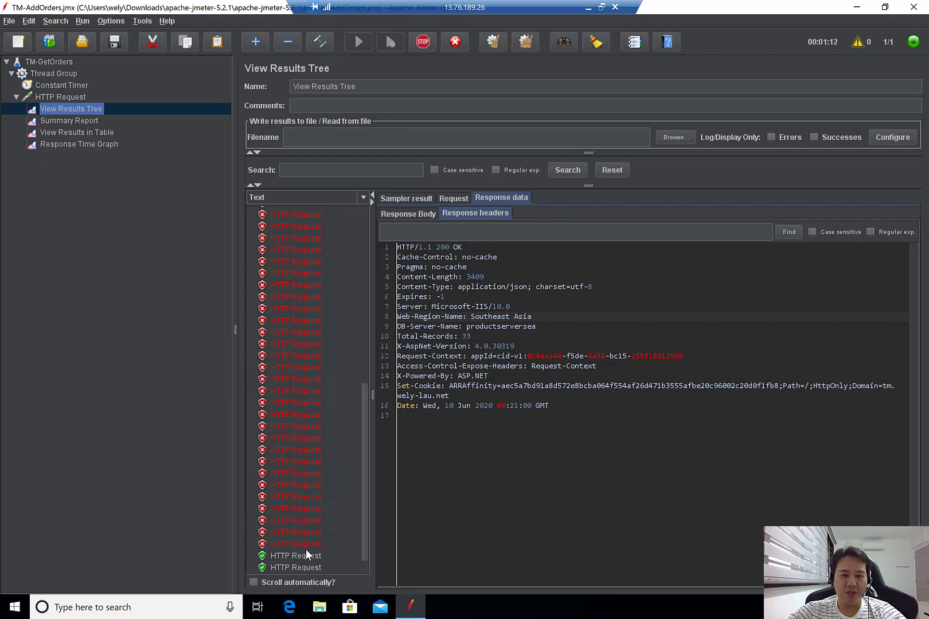
pyautogui.scroll(10, 301, 458)
pyautogui.scroll(1, 298, 400)
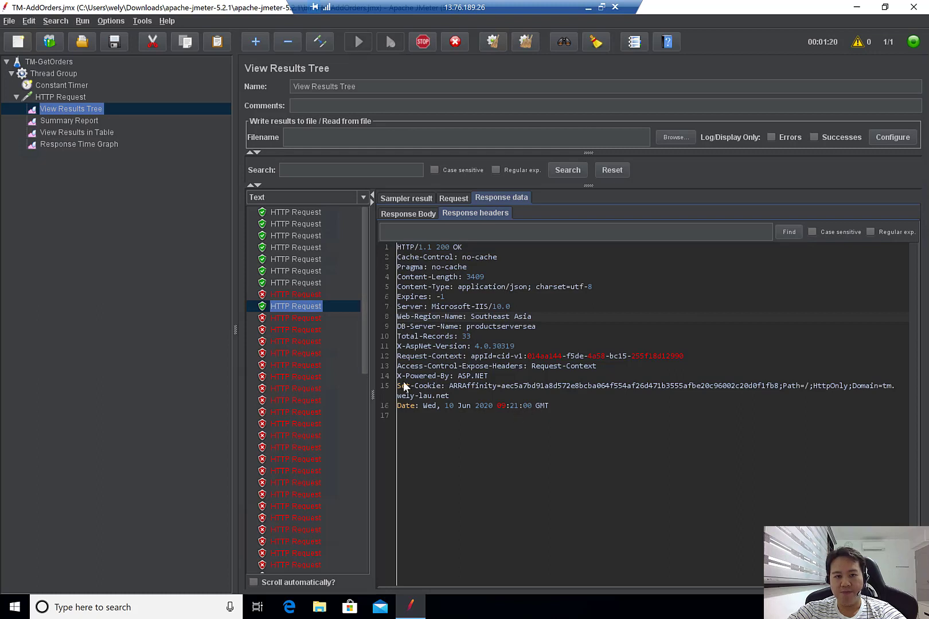
pyautogui.scroll(-10, 327, 406)
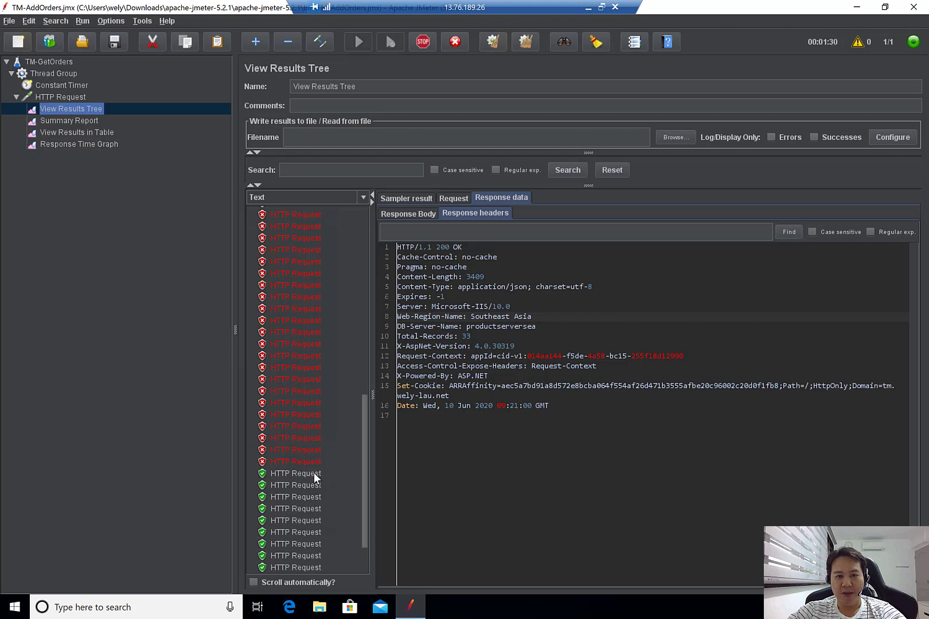
# Examine the Web-Region-Name and DB-Server-Name response headers of the first successful request after the failures.
pyautogui.click(314, 472)
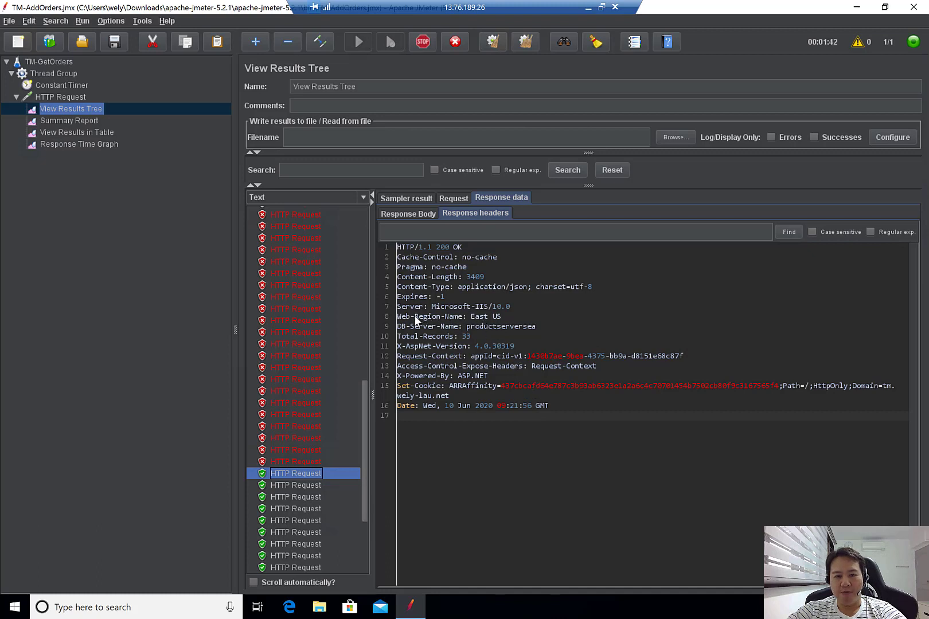
pyautogui.moveTo(408, 318); pyautogui.dragTo(502, 319)
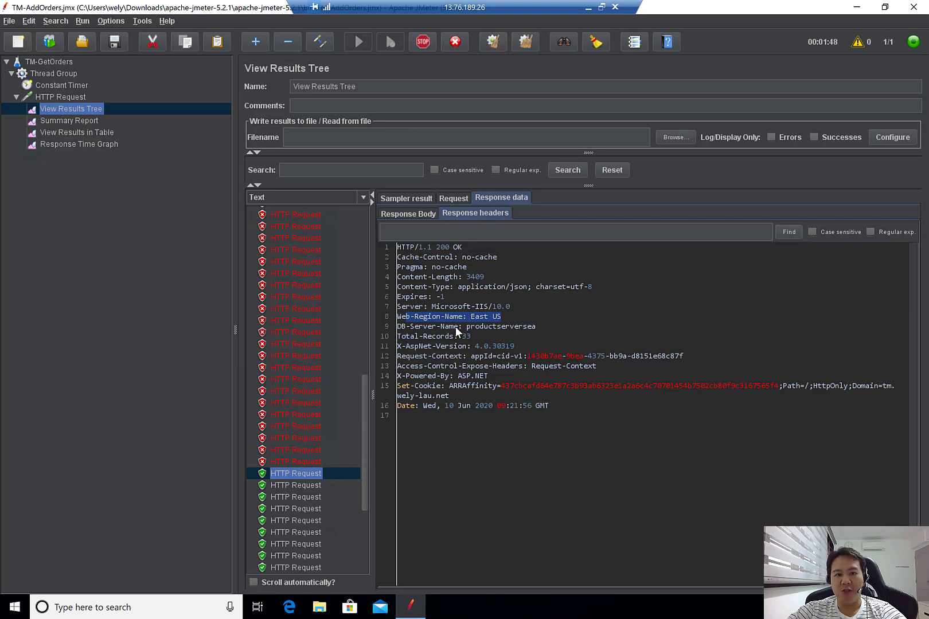
pyautogui.moveTo(460, 326); pyautogui.dragTo(542, 327)
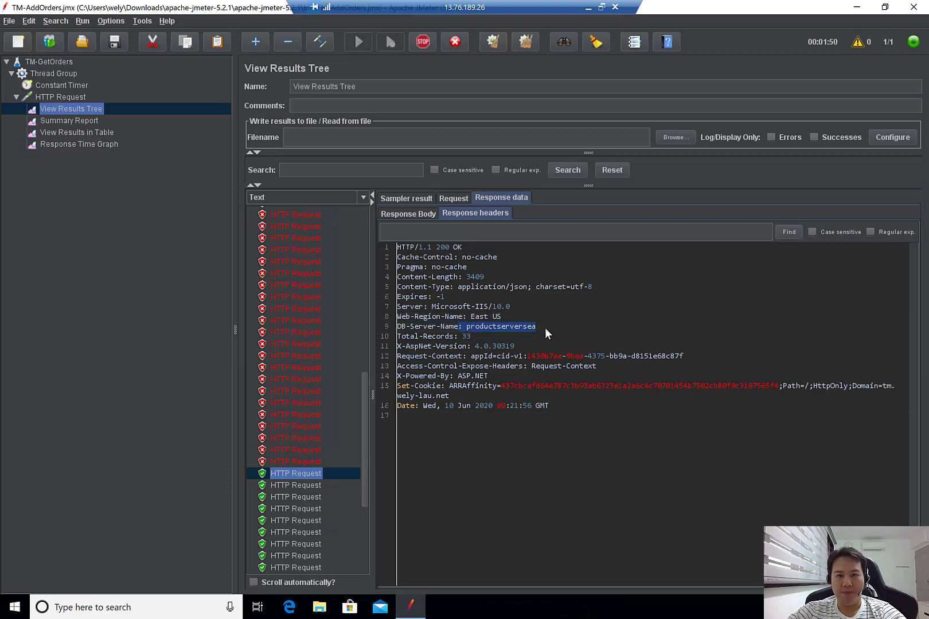
# Switch to the PowerPoint slide show and advance from the Scenario 2 title to the GET ORDERS failover timing slide.
pyautogui.click(587, 8)
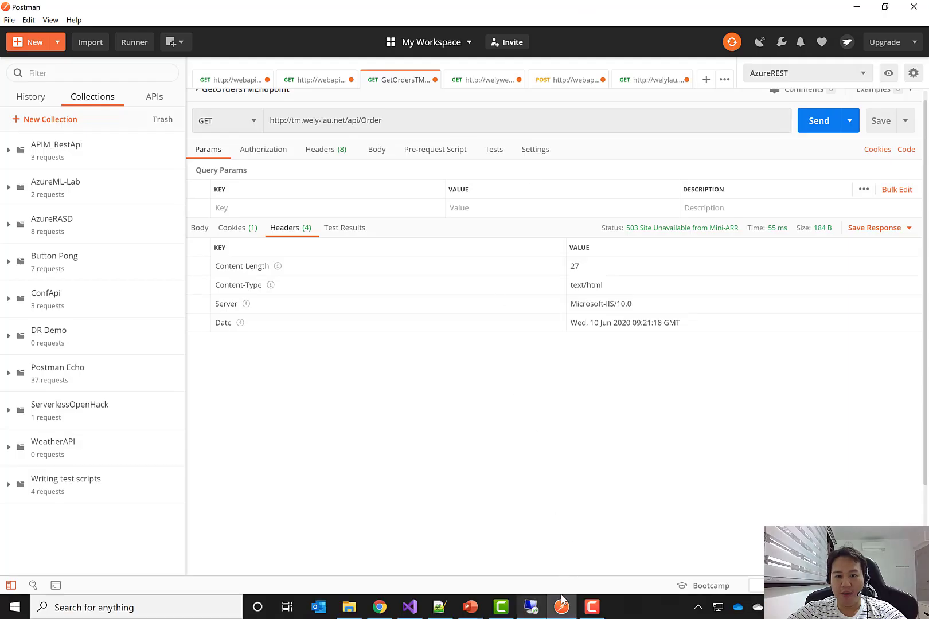
pyautogui.moveTo(475, 609)
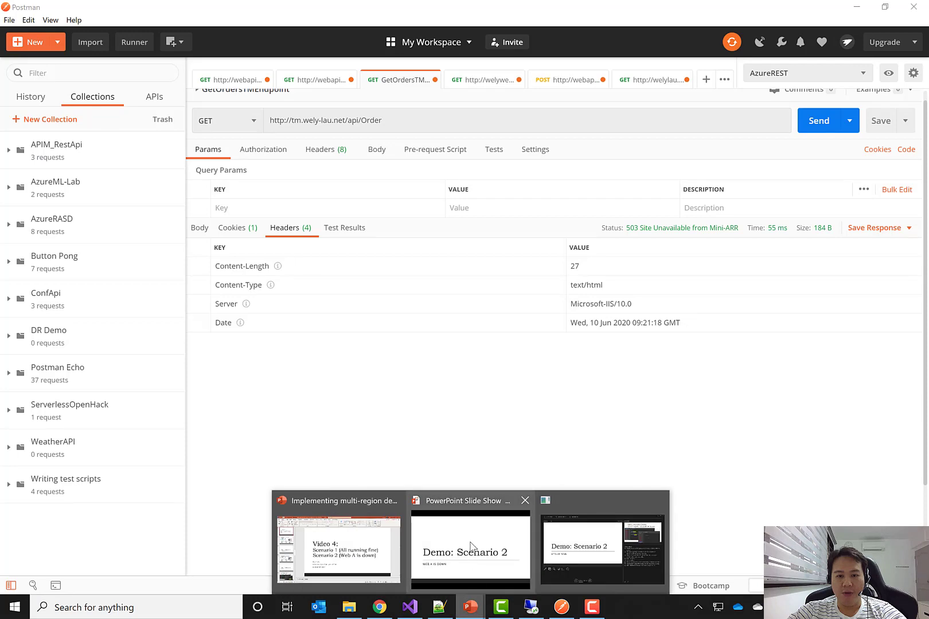
pyautogui.click(468, 553)
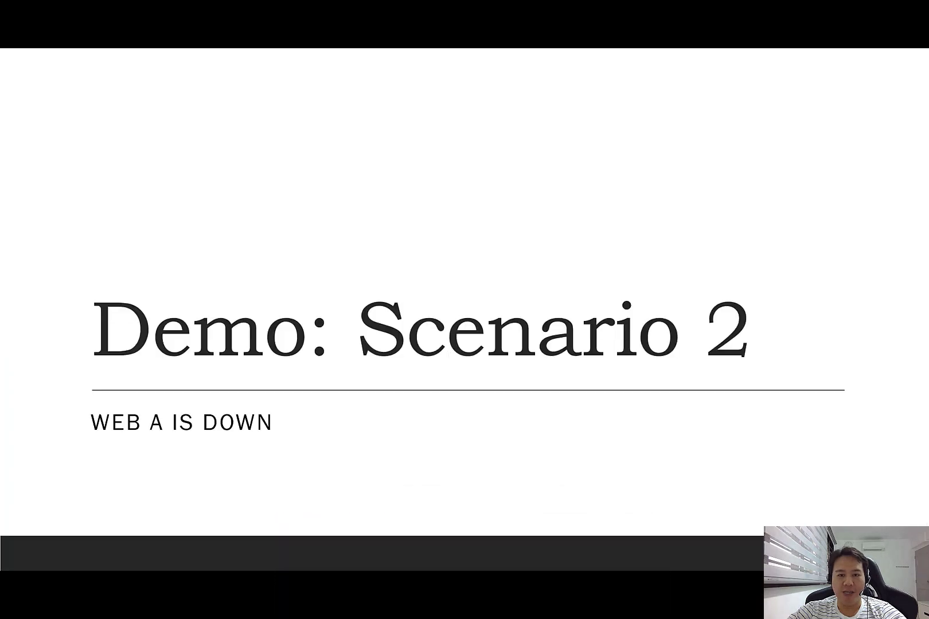
pyautogui.press('Right')
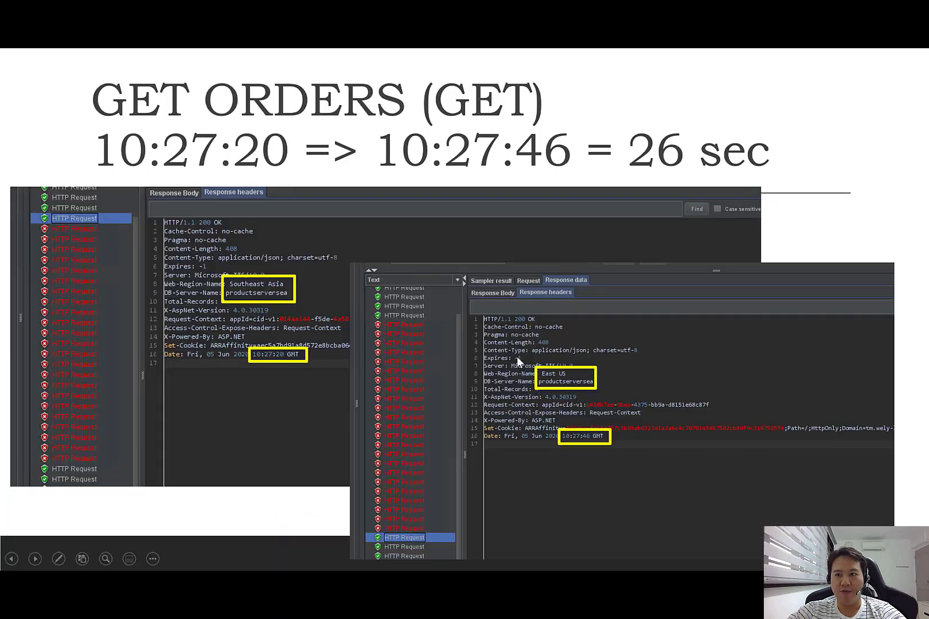